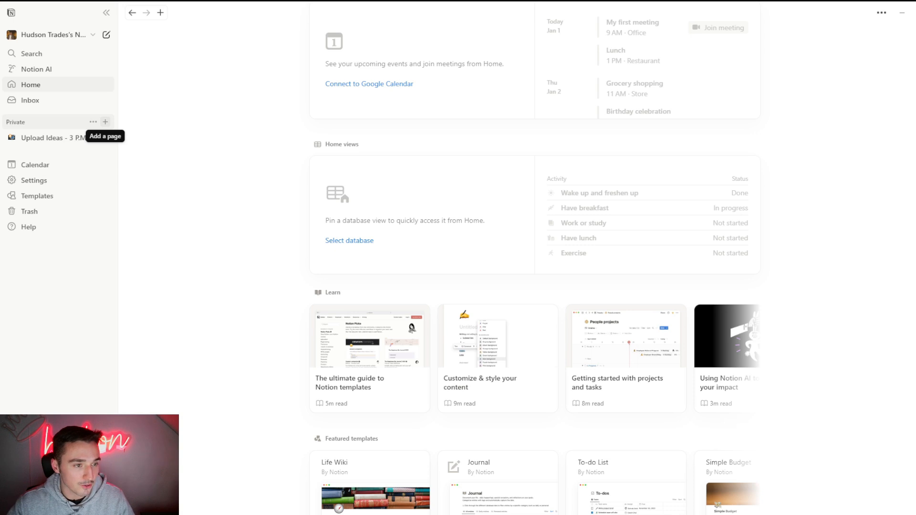
- Create a new private page titled "Trading Journal" and turn it into a table database
click(105, 122)
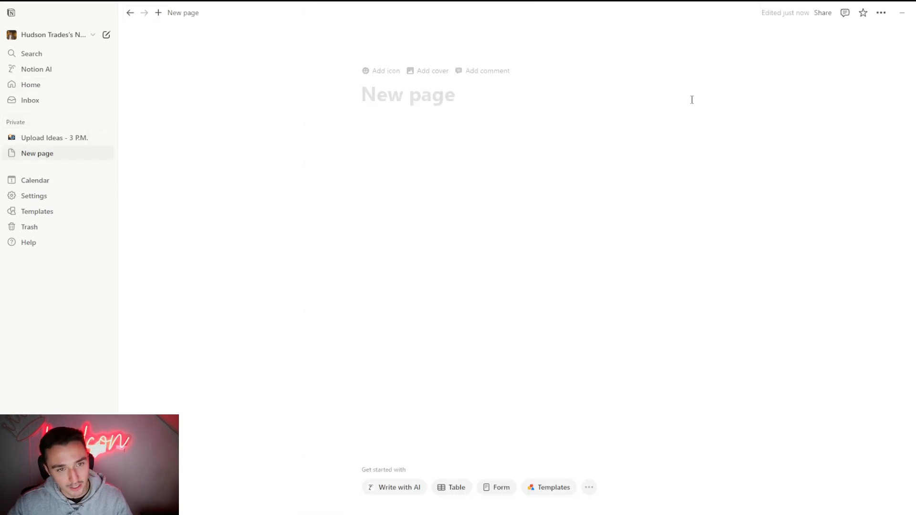
text(Tradin)
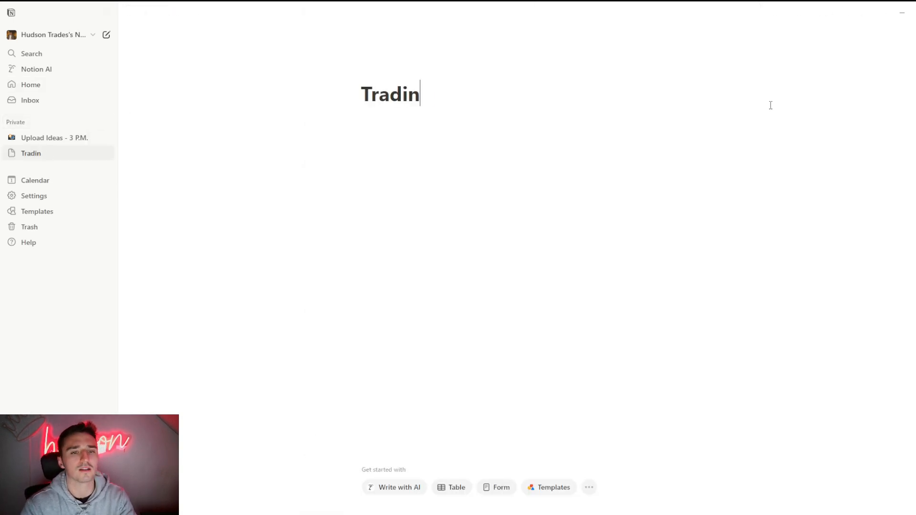
text(g Journal)
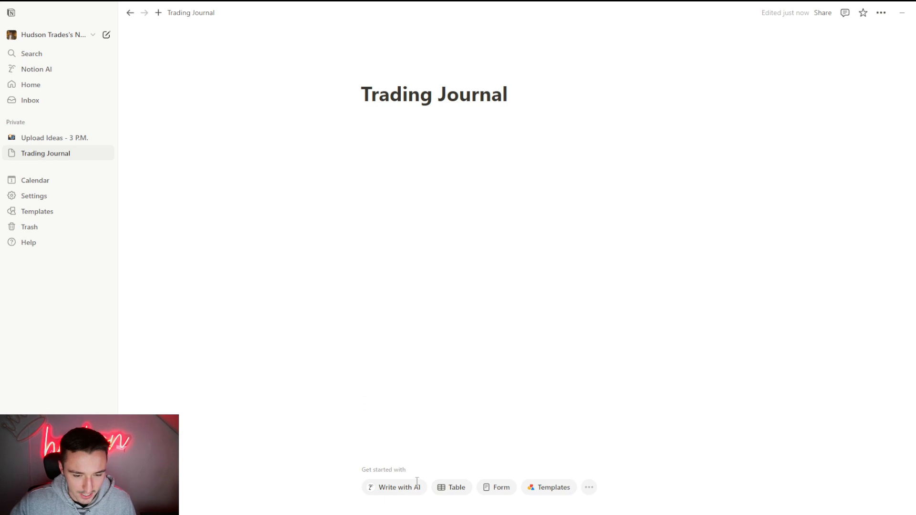
click(456, 494)
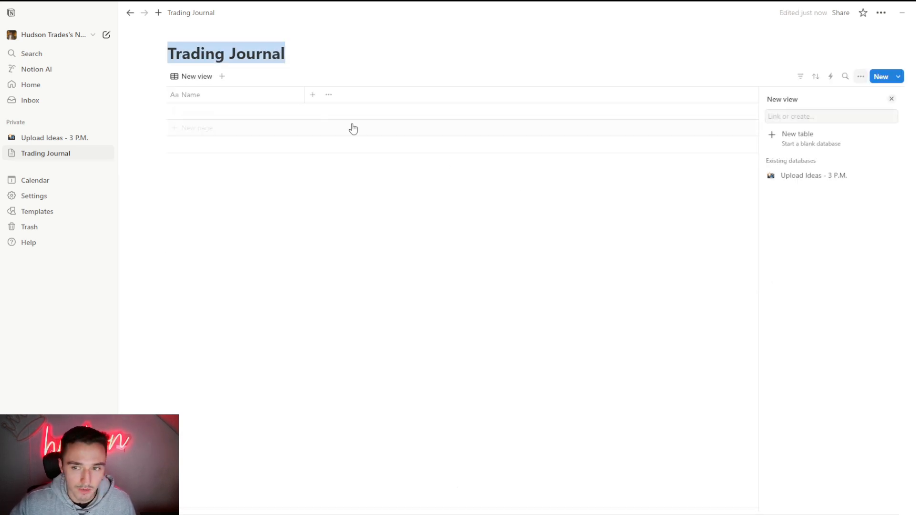
click(891, 99)
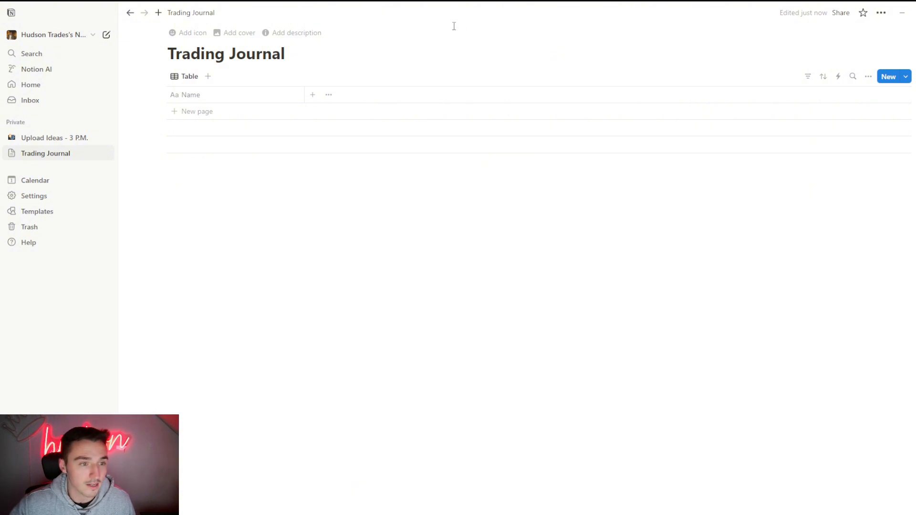
- Narrow the table's Name column to just fit its heading and add an empty first row
click(289, 96)
click(306, 97)
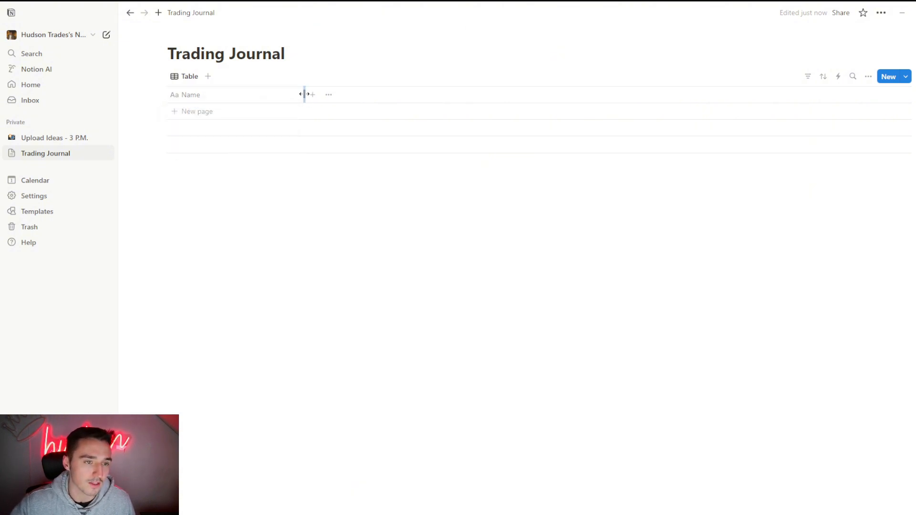
drag(304, 94, 216, 96)
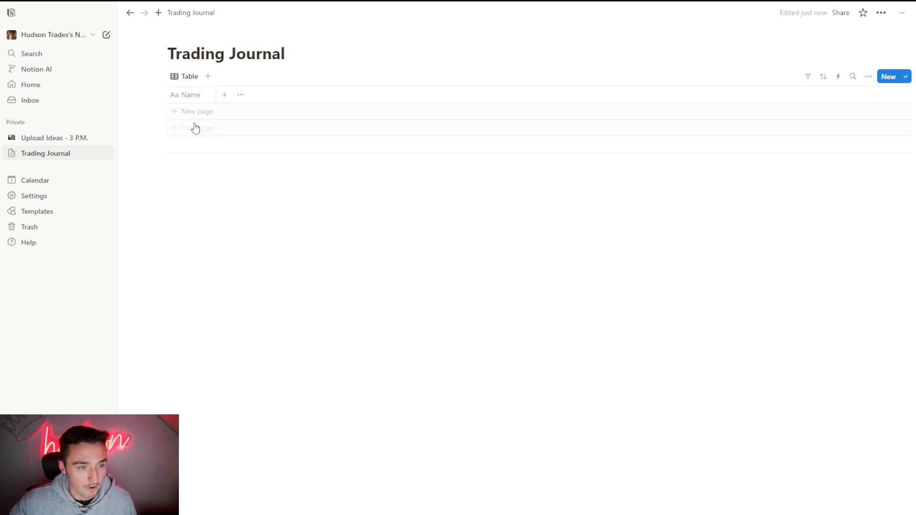
click(195, 126)
click(240, 202)
- Rename the Name column to "Ticker" and enter "NQ" as the first row's ticker
click(190, 98)
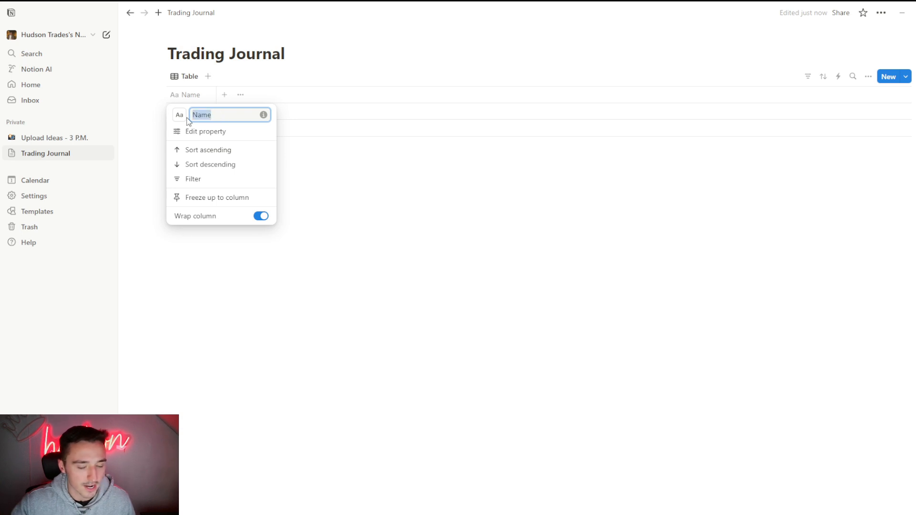
text(Ticker)
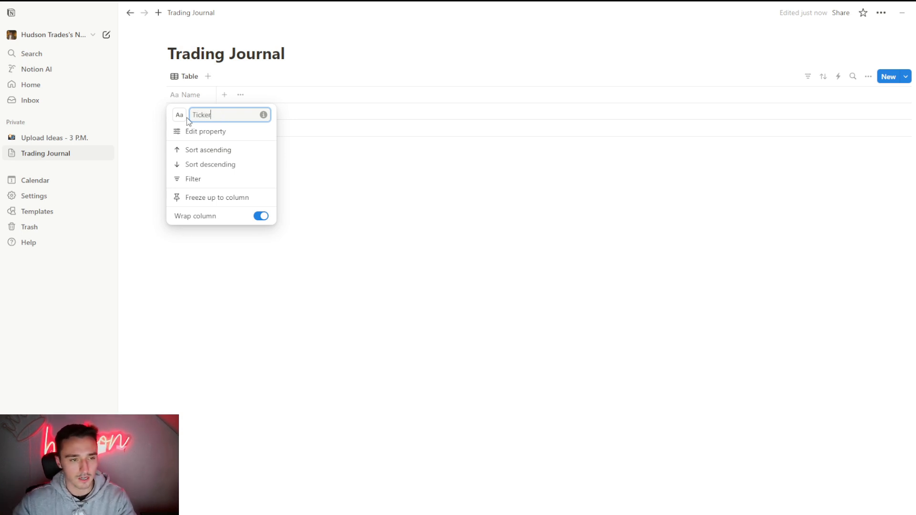
key(Return)
click(189, 110)
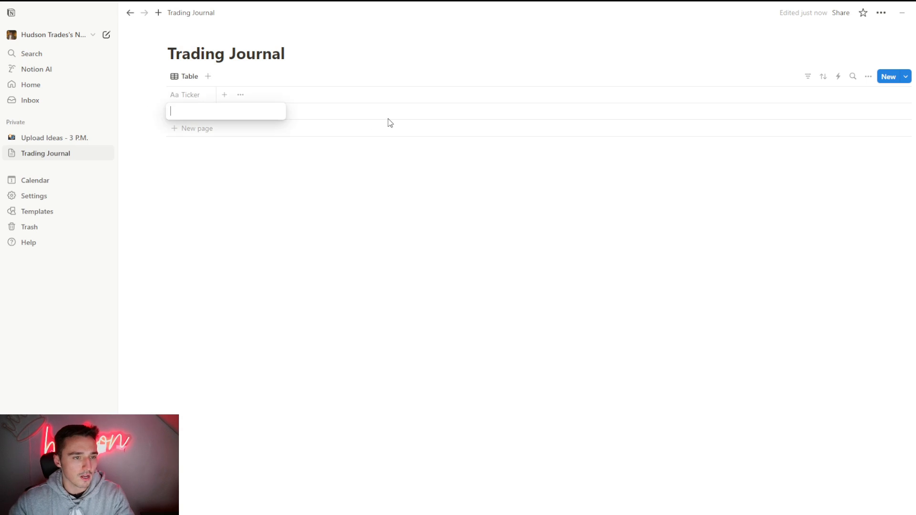
text(NQ)
key(Return)
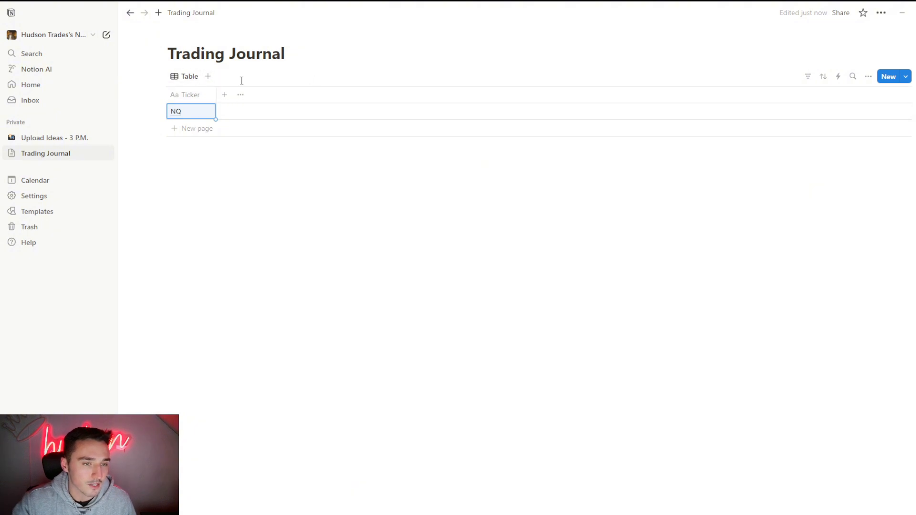
- Add a Calendar view to the Trading Journal database and look over its month layout
click(209, 77)
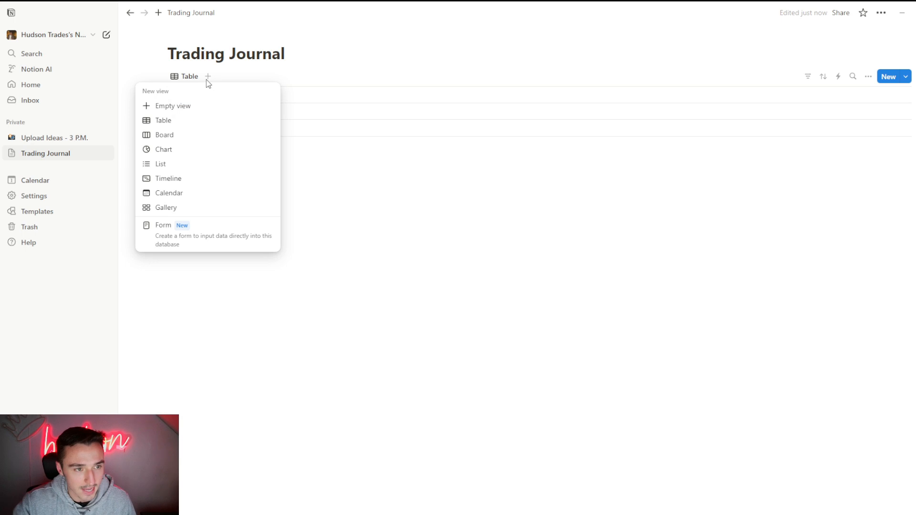
click(185, 193)
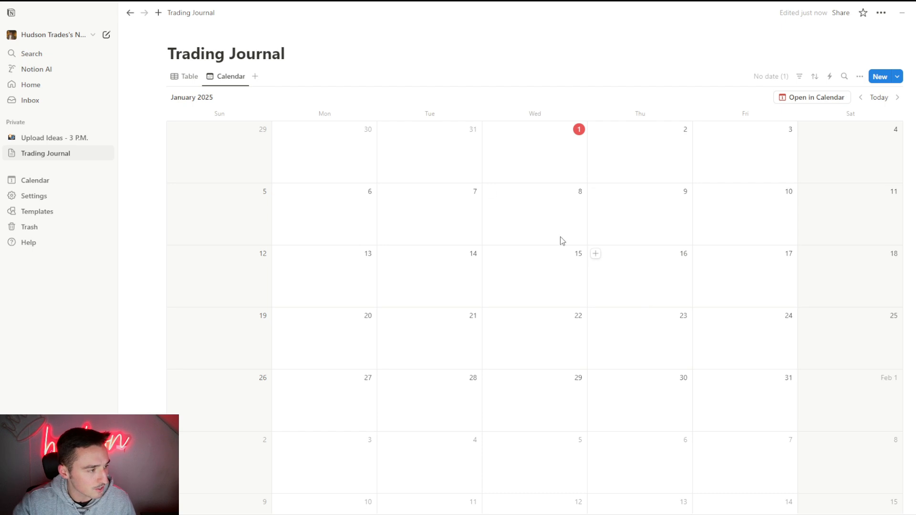
scroll(577, 326, down, 3)
scroll(577, 326, up, 3)
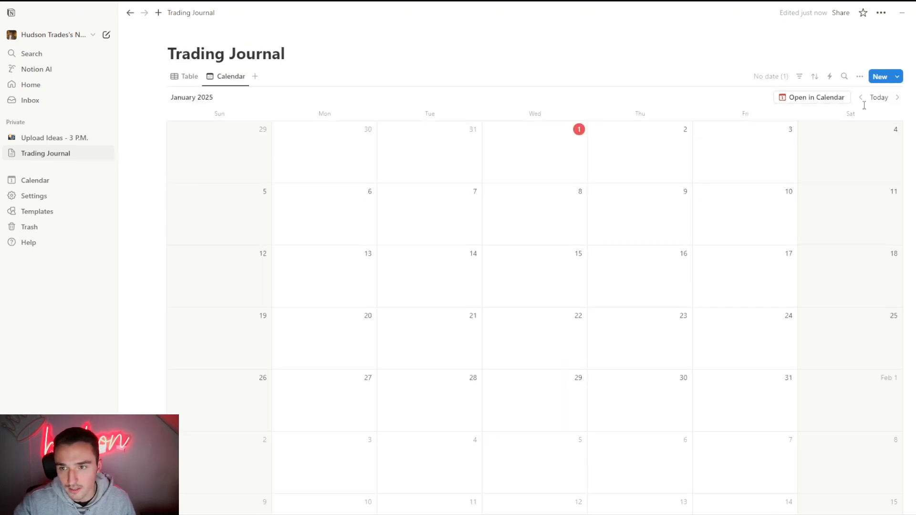
- In the table view, set the NQ row's date to January 2, 2025 and narrow the Date column
click(189, 82)
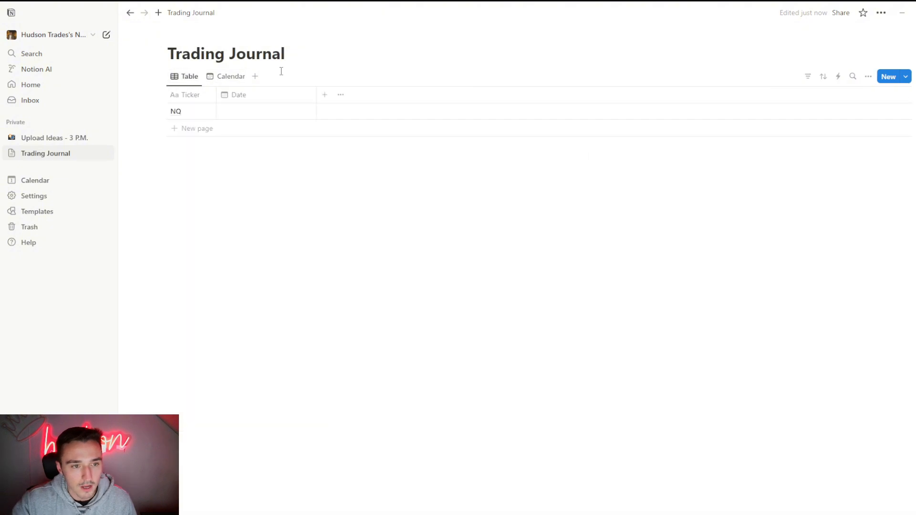
click(262, 112)
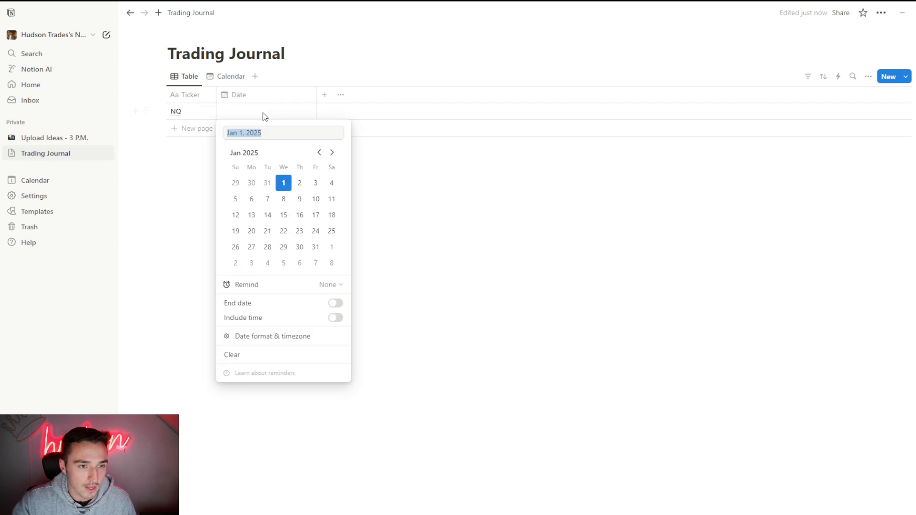
click(300, 183)
key(Escape)
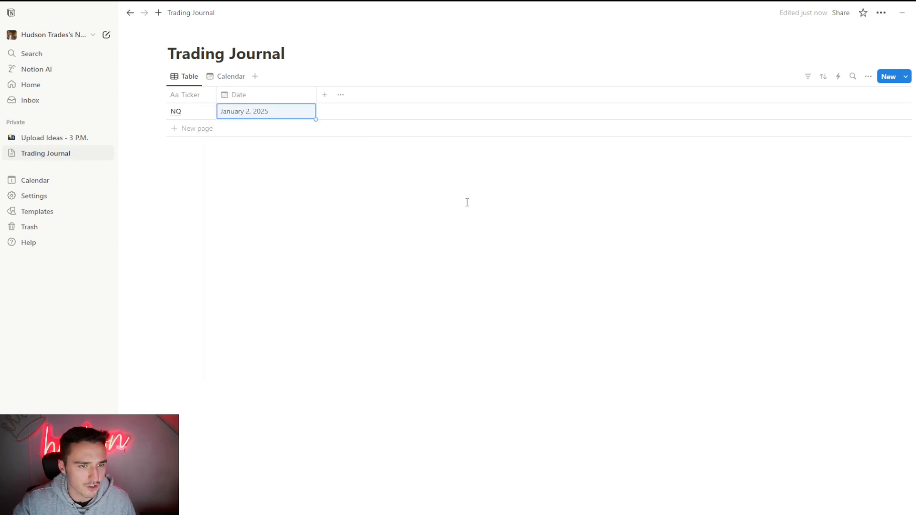
drag(317, 95, 279, 94)
click(320, 208)
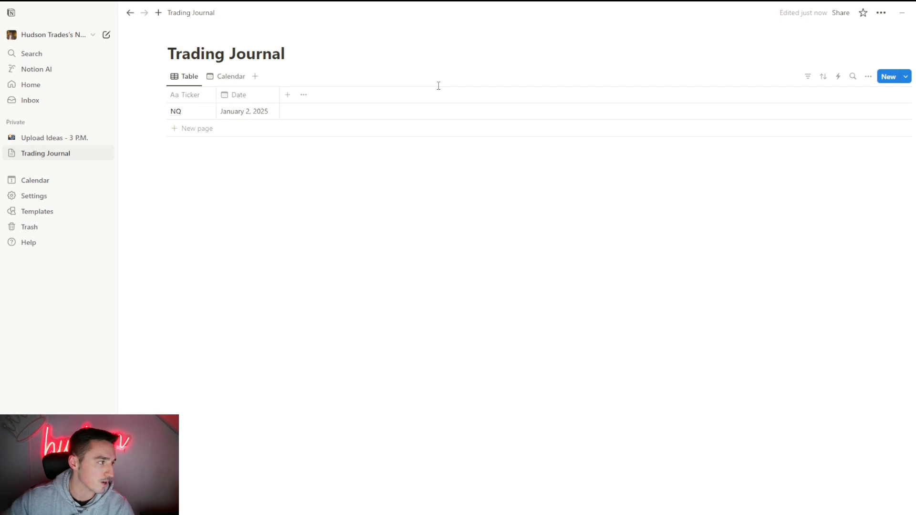
- Add a multi-select property after the Date column and name it "Bias"
click(288, 95)
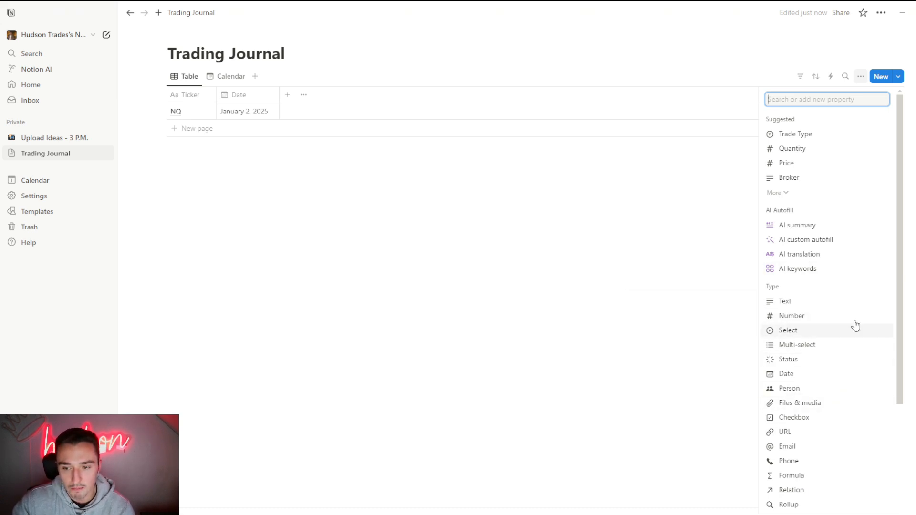
click(819, 347)
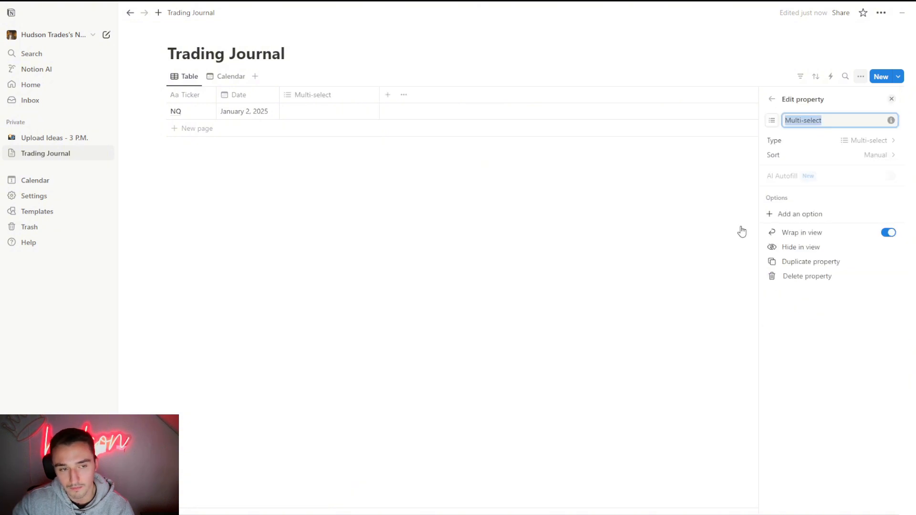
click(316, 98)
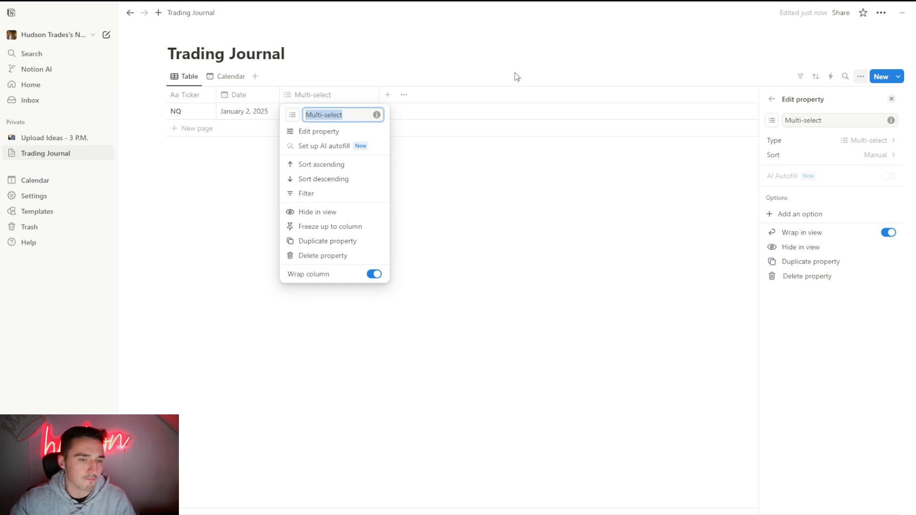
text(Bias)
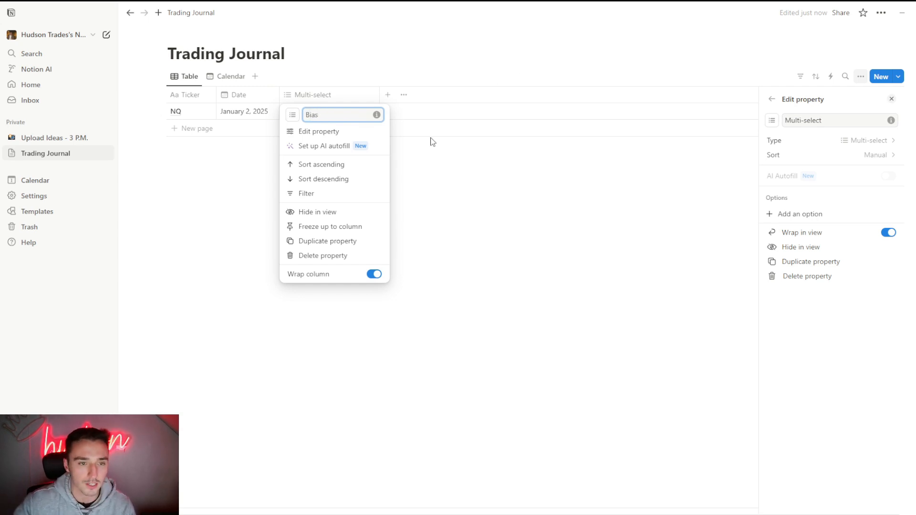
click(399, 208)
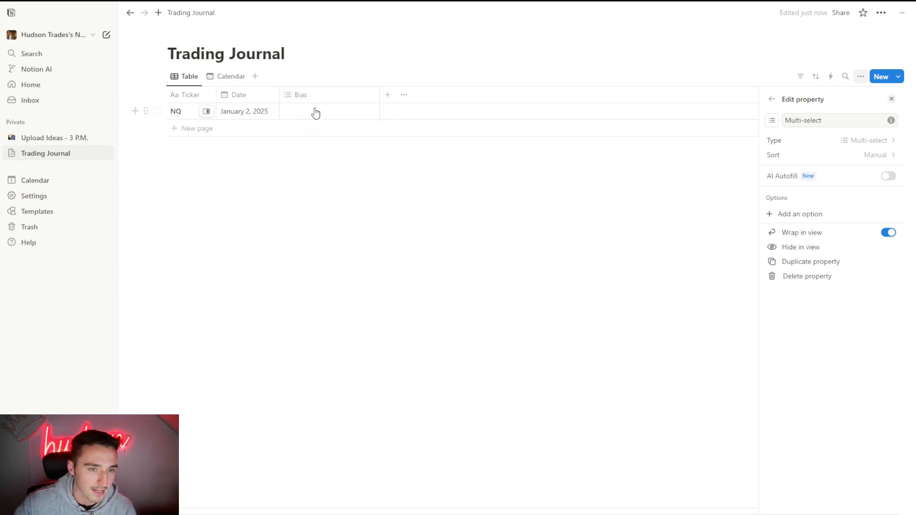
click(299, 111)
click(317, 100)
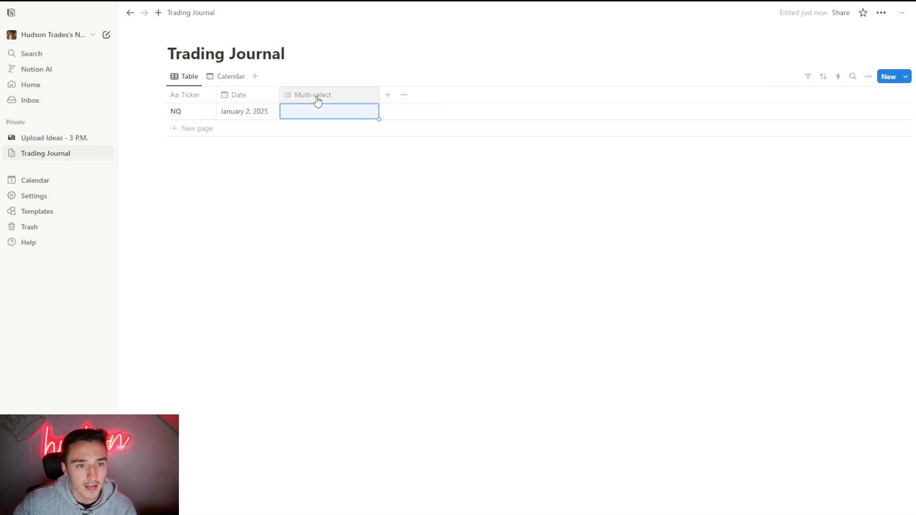
click(323, 65)
click(319, 94)
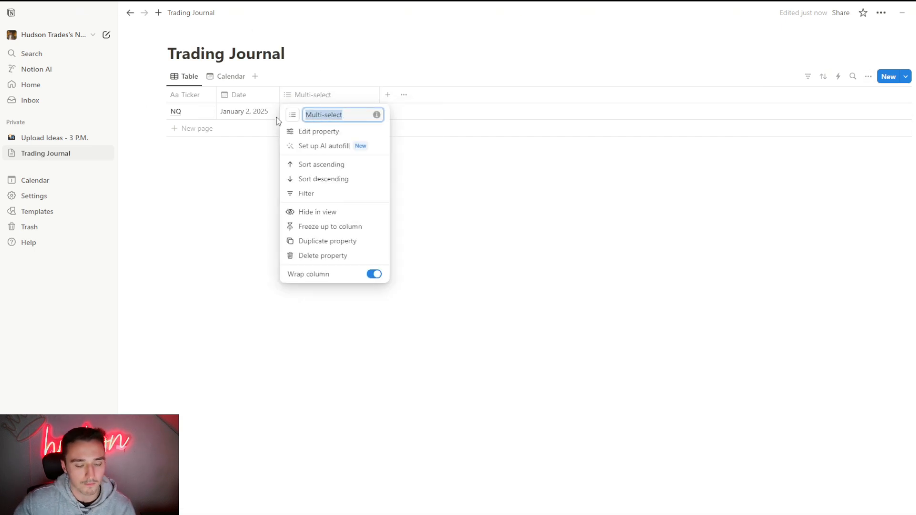
text(Bias)
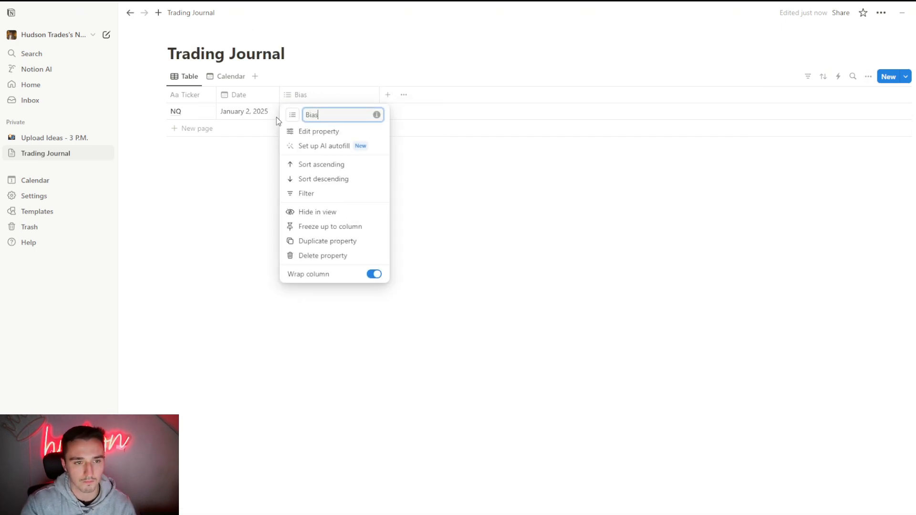
- Add the options "Long" and "Short" to the Bias property
click(328, 134)
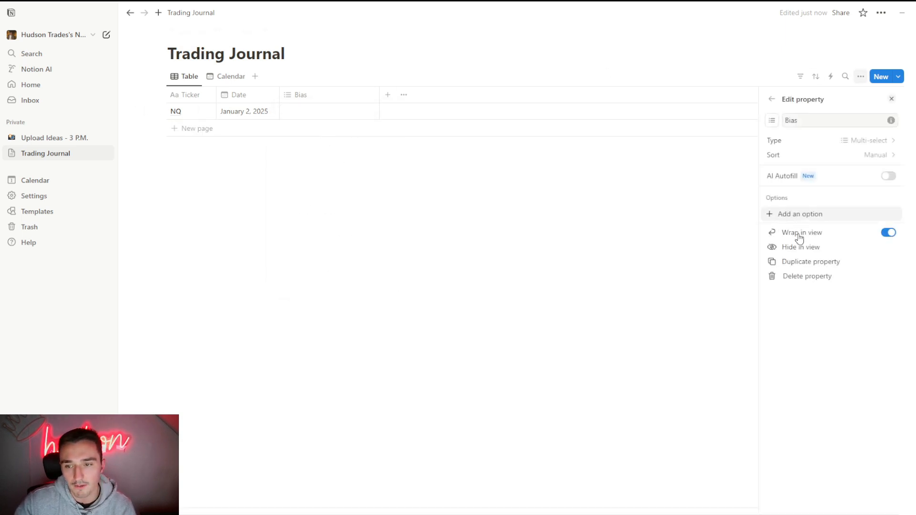
click(805, 214)
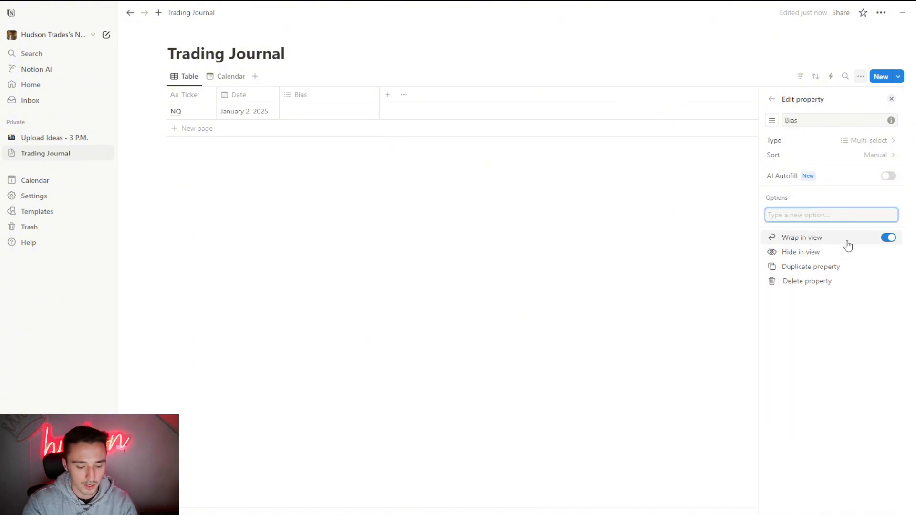
text(Long)
key(Return)
text(Short)
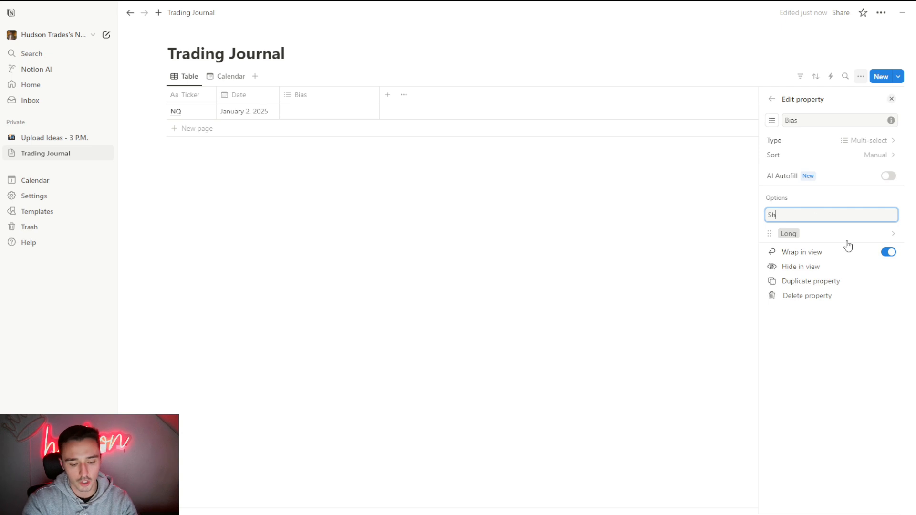
key(Return)
- Color the Bias property's Long option green and its Short option red
click(790, 247)
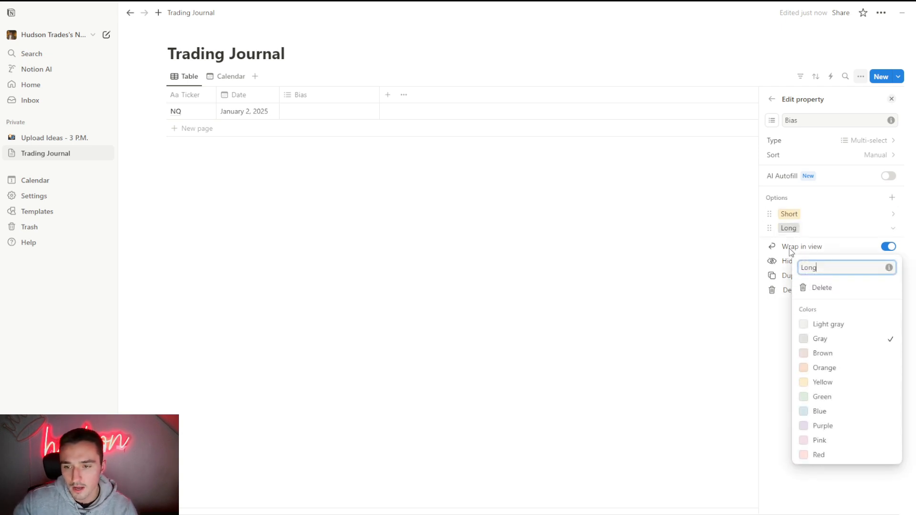
click(799, 232)
click(799, 232)
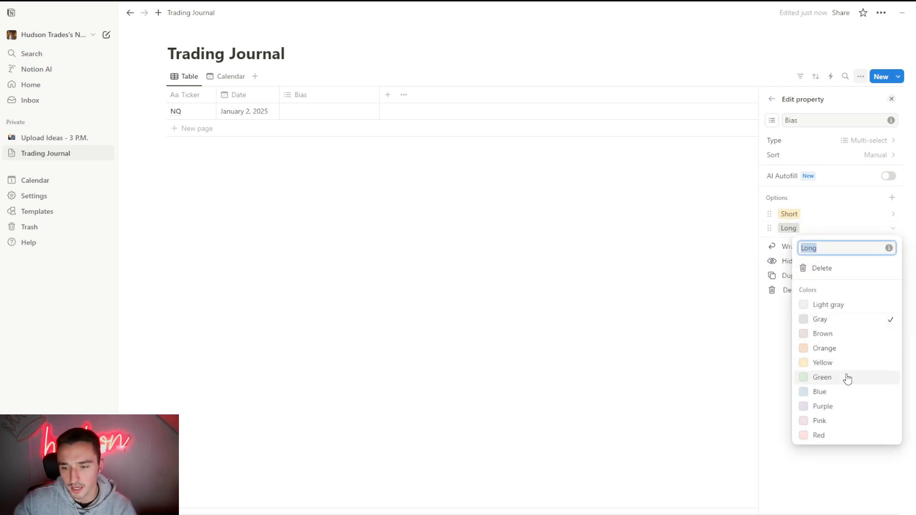
click(840, 378)
click(802, 218)
click(800, 215)
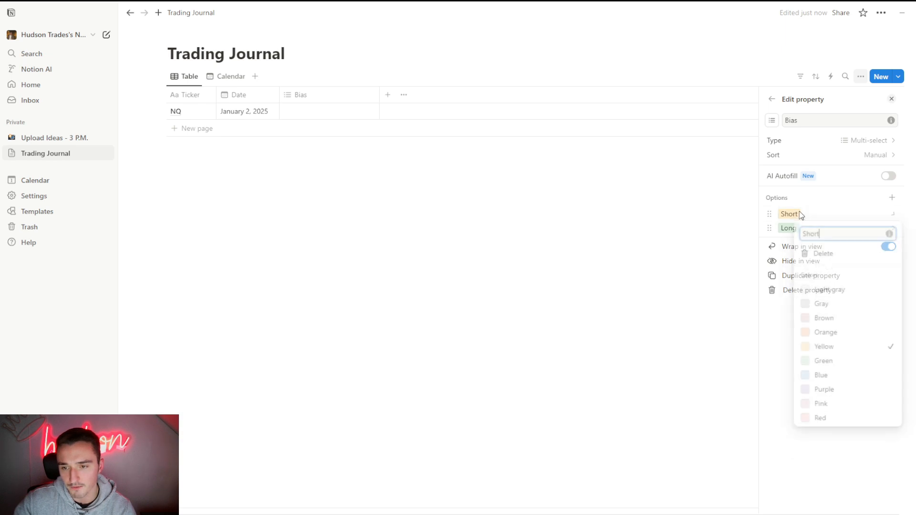
click(831, 425)
- Move the Long option above Short in the Bias property and close the property settings
click(770, 228)
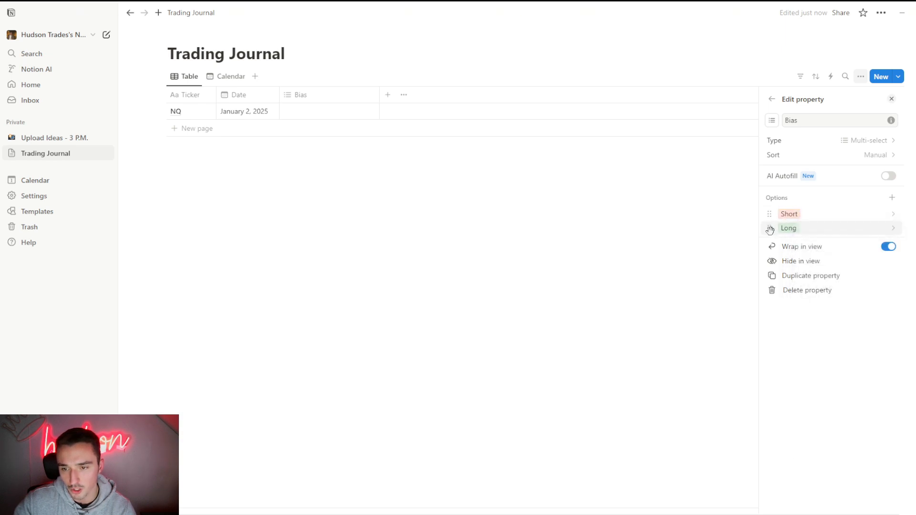
drag(770, 229, 769, 213)
click(697, 211)
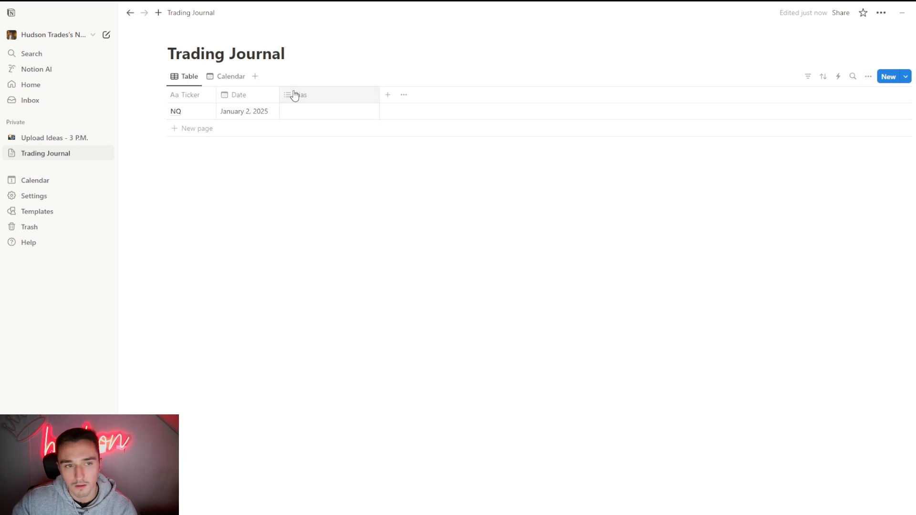
- Set the NQ trade's Bias to Short and narrow the Bias column
click(323, 112)
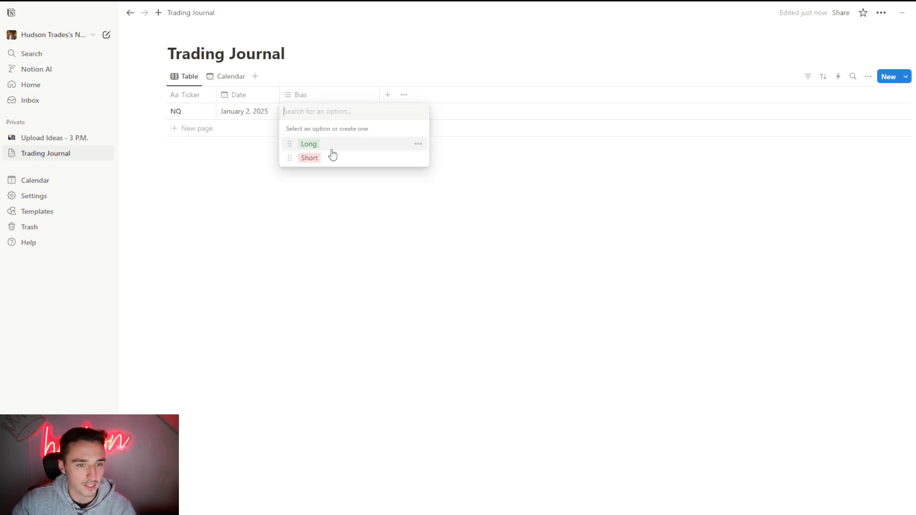
click(359, 160)
click(579, 181)
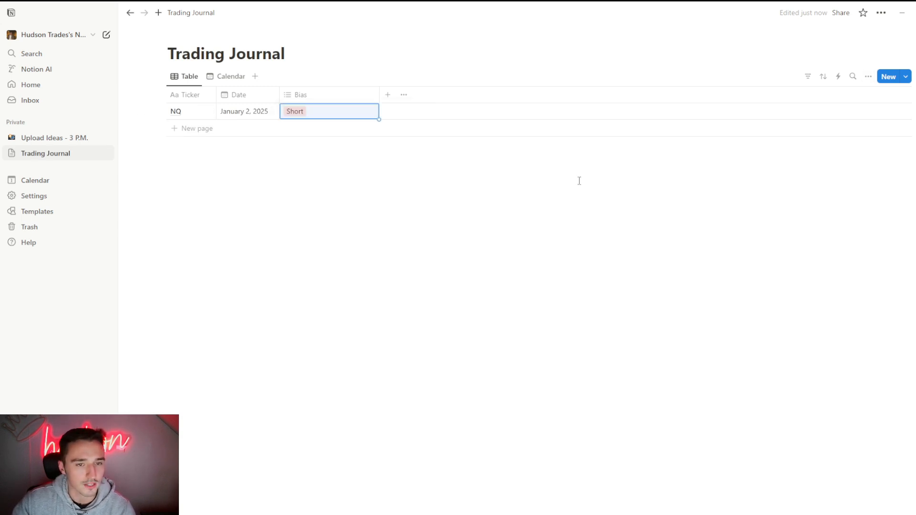
drag(379, 94, 328, 98)
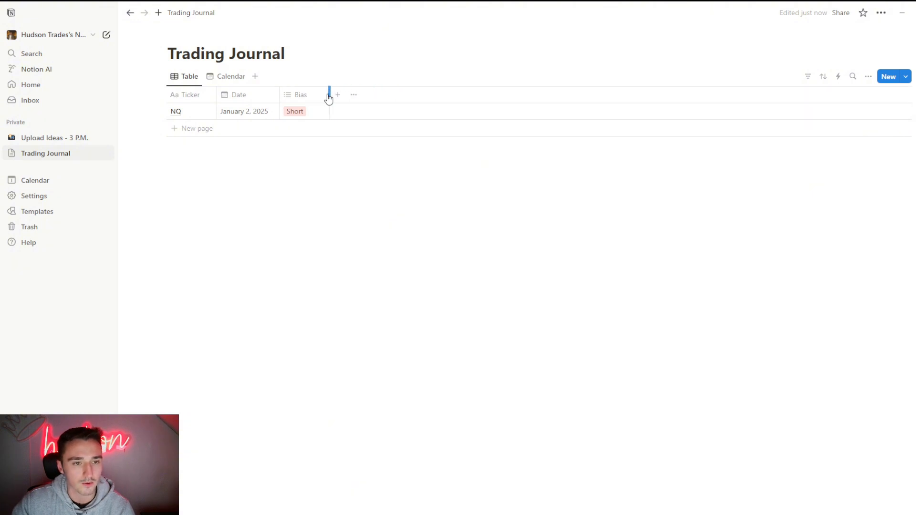
- Add a text property after the Bias column and enter $125 in it for the NQ trade
click(337, 94)
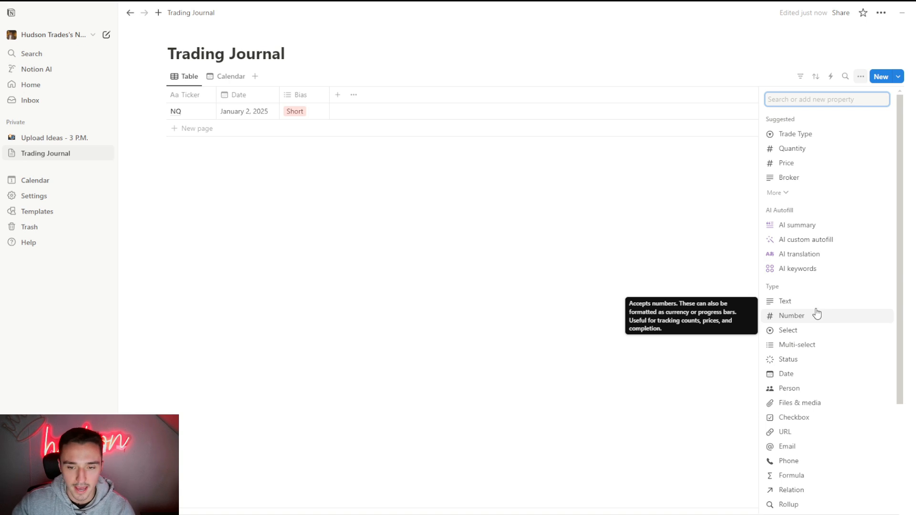
key(Up)
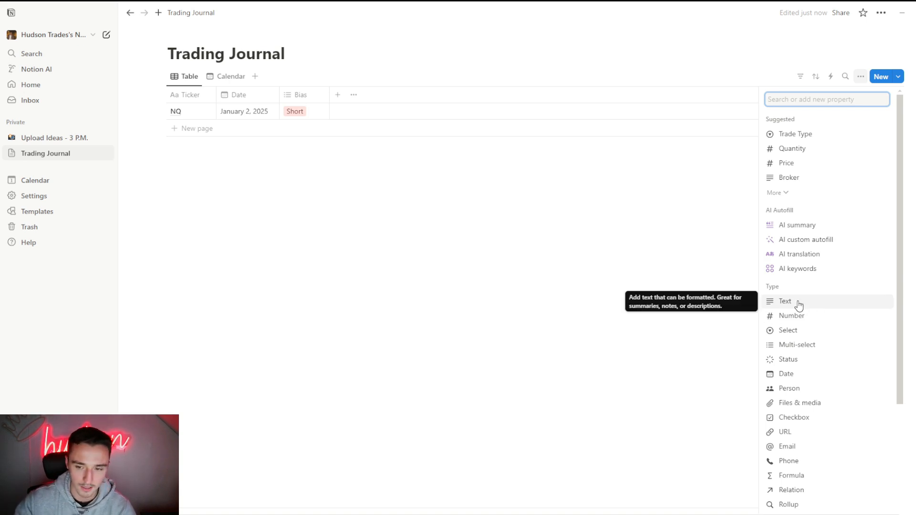
click(797, 304)
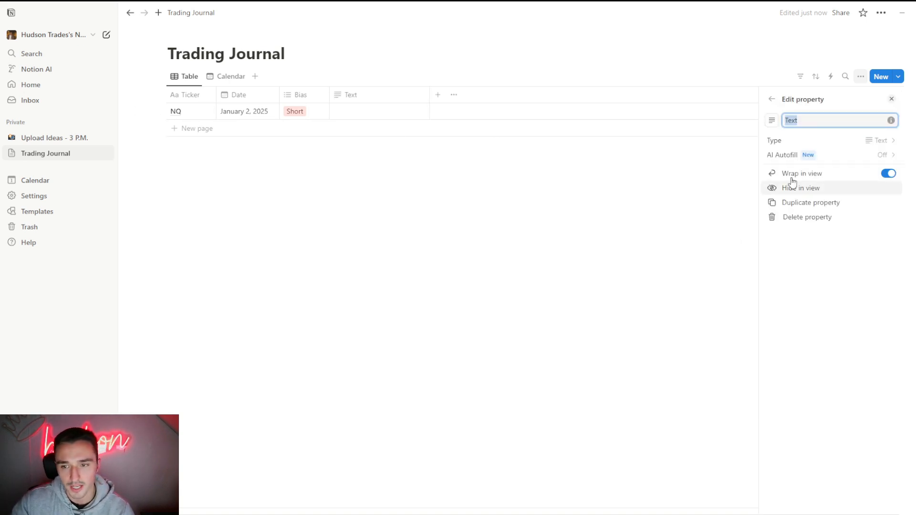
click(381, 115)
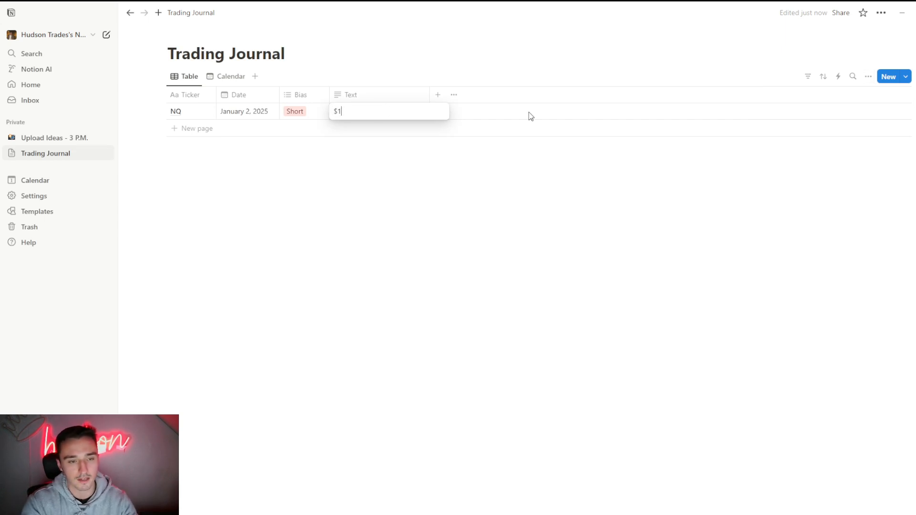
click(358, 172)
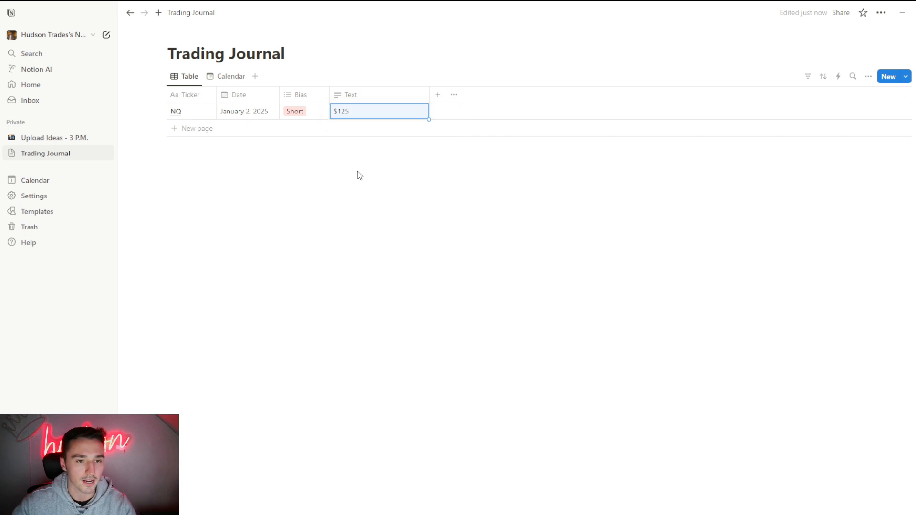
- Change the NQ trade's Text value to -$125 and narrow the Text column
click(335, 111)
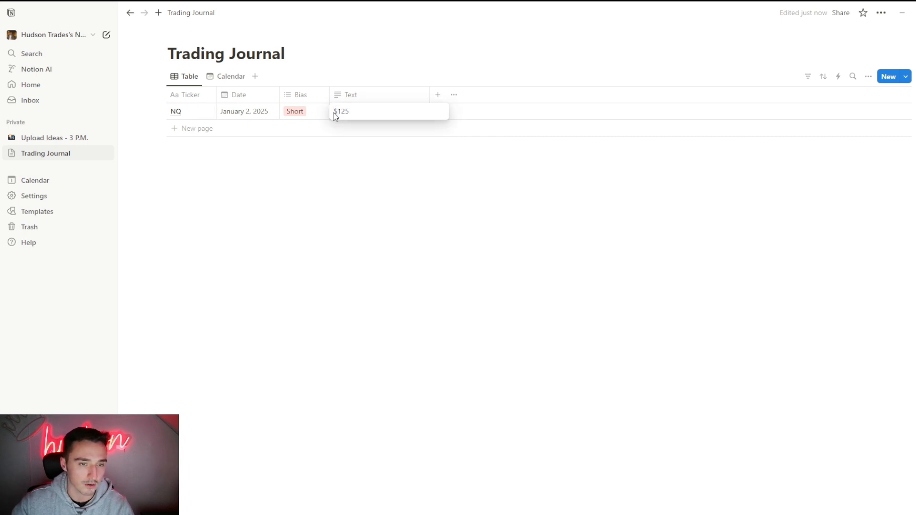
text(-)
click(419, 221)
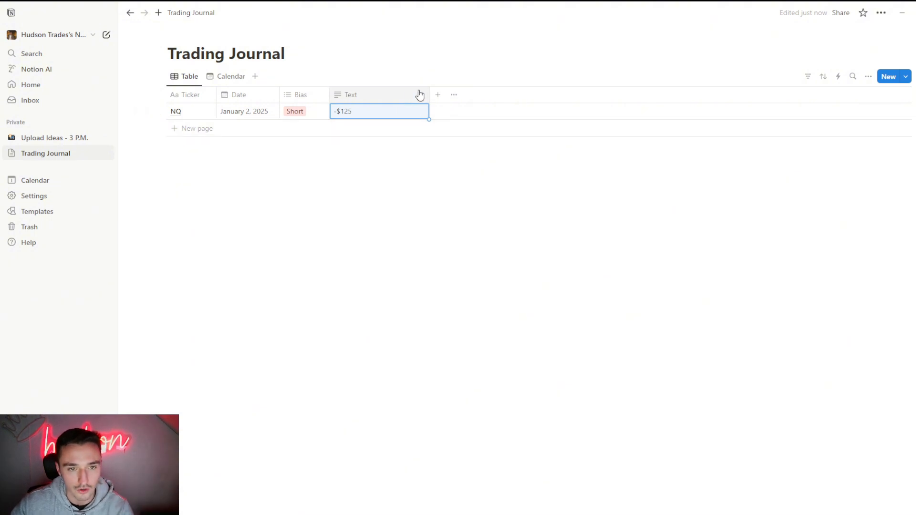
drag(430, 94, 379, 91)
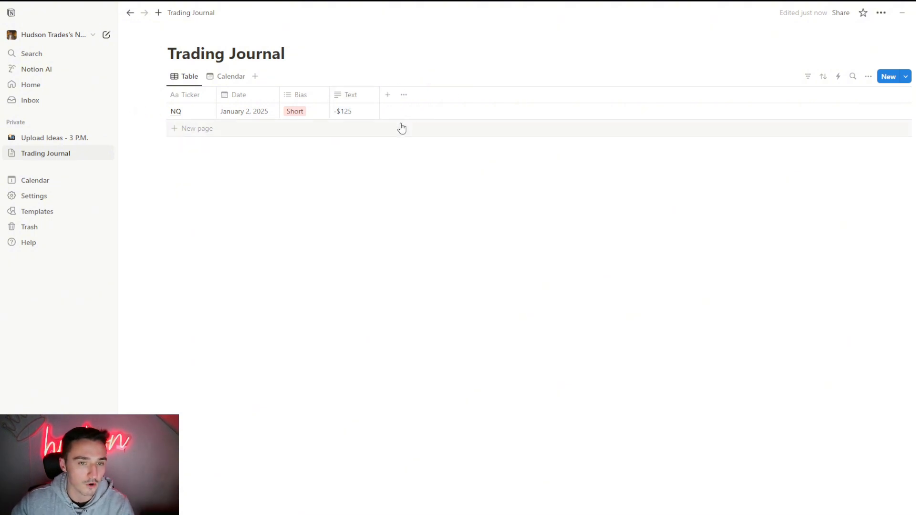
- Add a multi-select property named "Win Or Loss" after the Text column, with the options "Win" and "Loss"
click(388, 99)
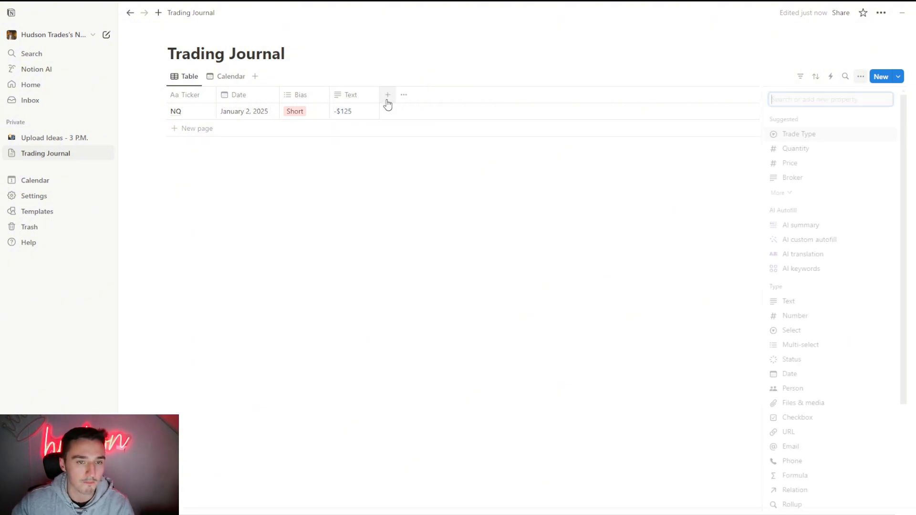
click(802, 344)
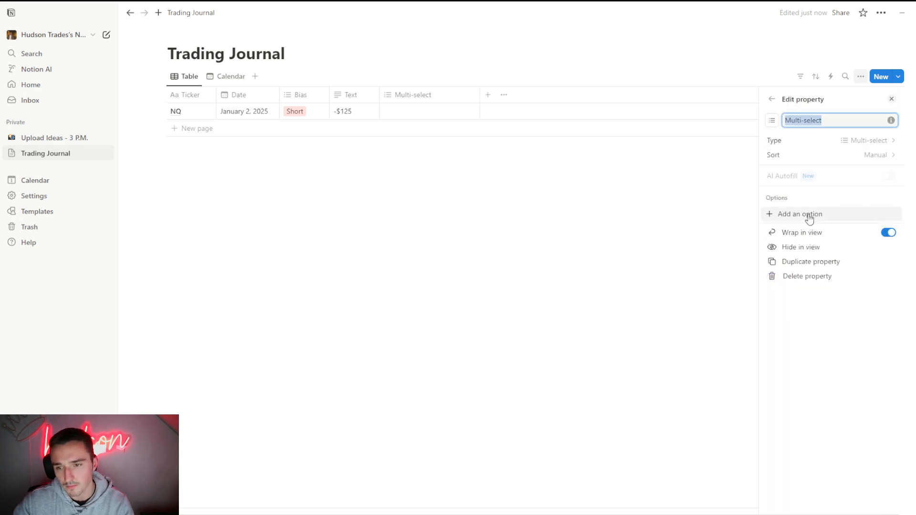
text(Win Or Loss)
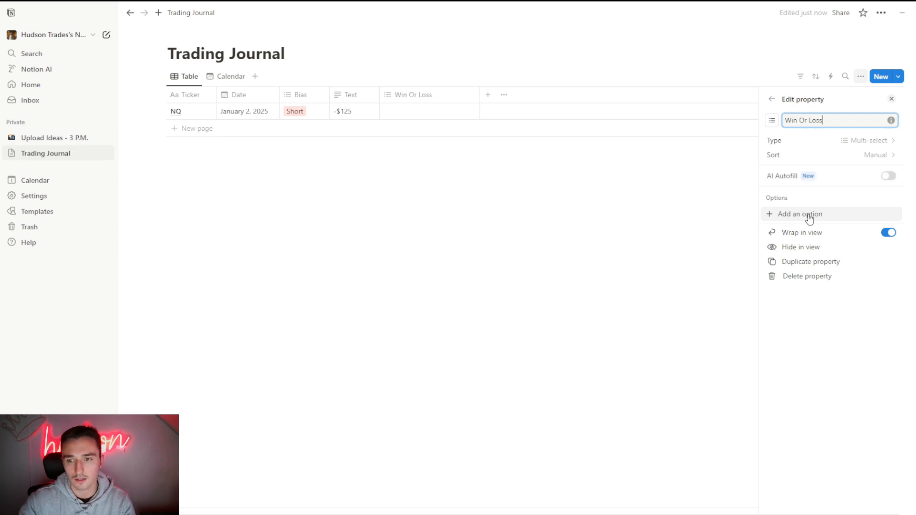
click(808, 216)
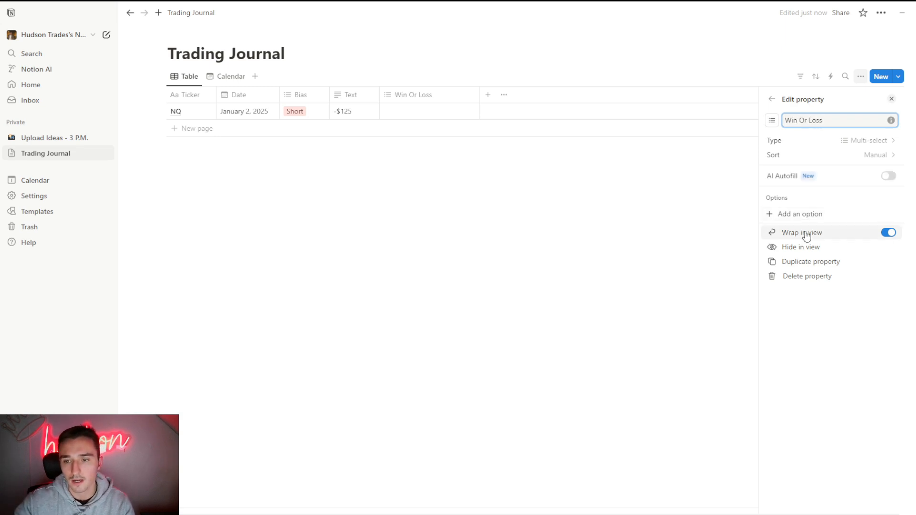
key(Return)
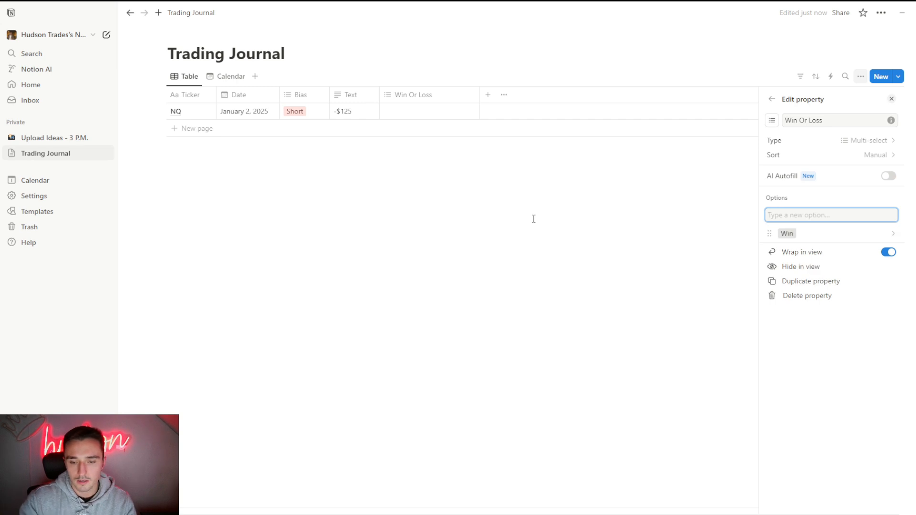
text(Loss)
key(Return)
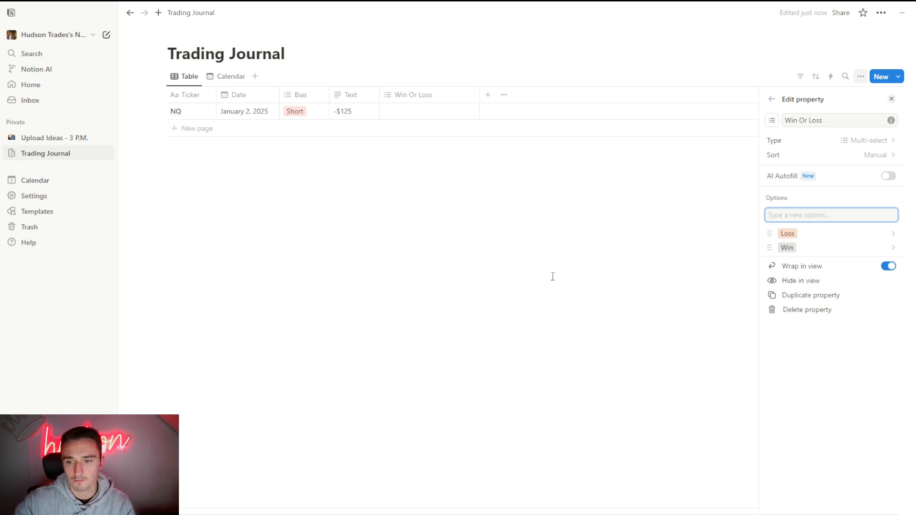
- Color the Loss option red and the Win option green in the Win Or Loss property, with Win placed above Loss
click(787, 233)
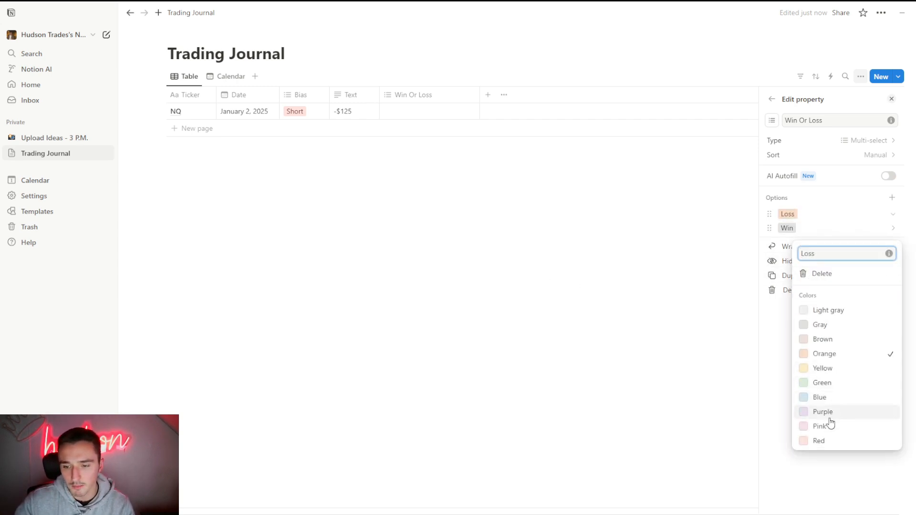
click(819, 440)
click(795, 228)
click(796, 230)
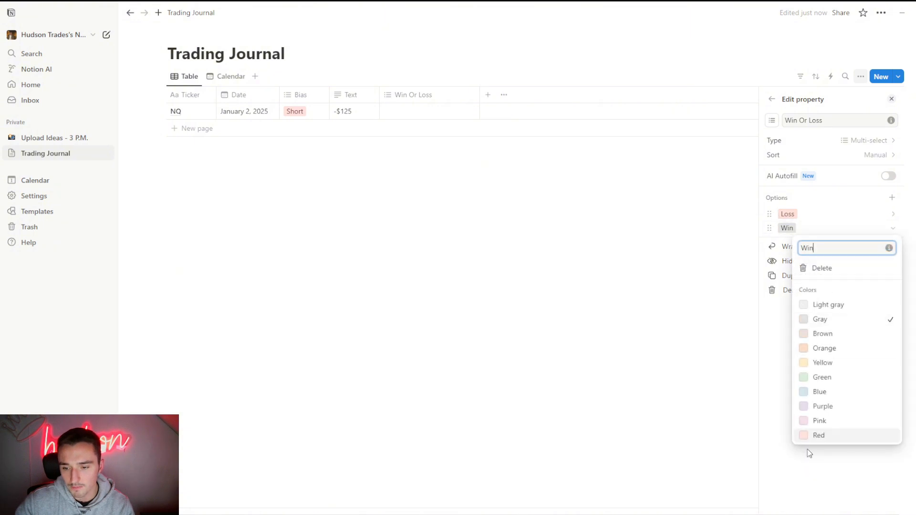
click(801, 379)
click(671, 293)
drag(771, 228, 772, 214)
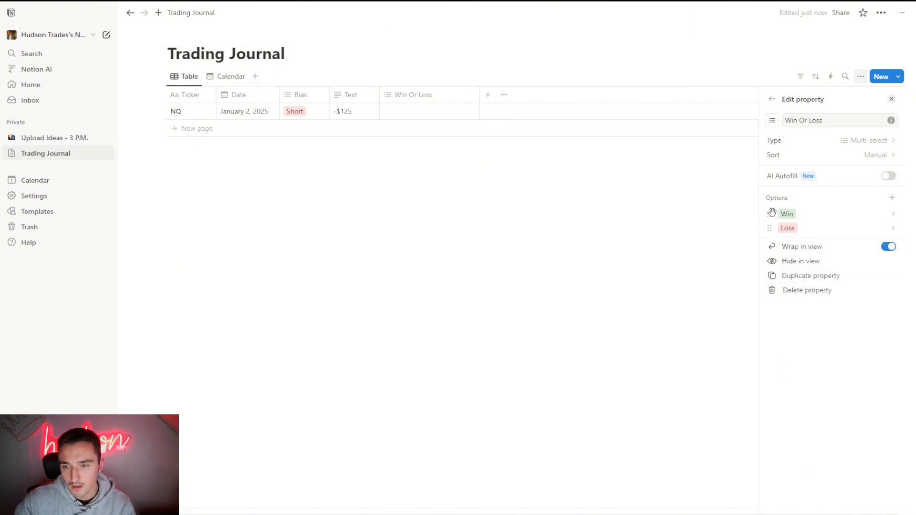
click(641, 209)
- Move the Win Or Loss column between Bias and Text and set it to Loss for the NQ trade
drag(399, 96, 354, 94)
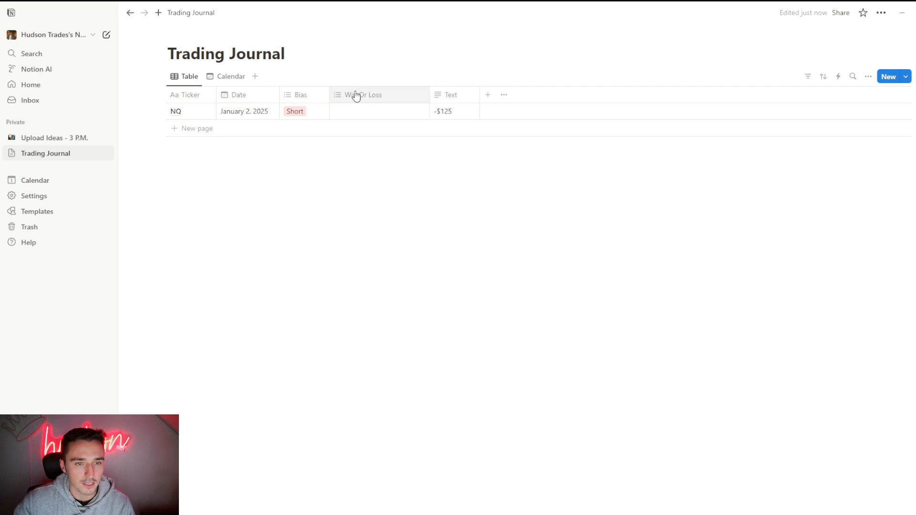
click(354, 111)
click(375, 158)
key(Escape)
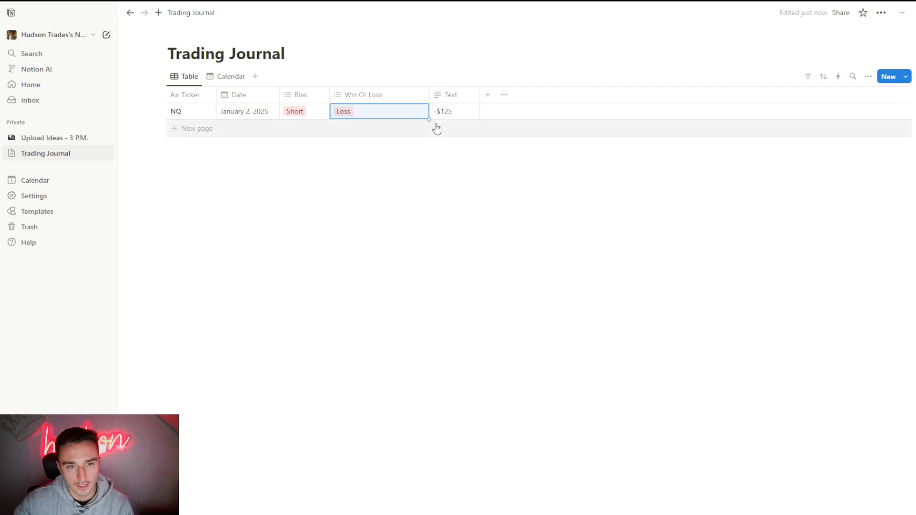
- Add a URL property after the Text column, keeping its default name, and close the property settings
click(488, 95)
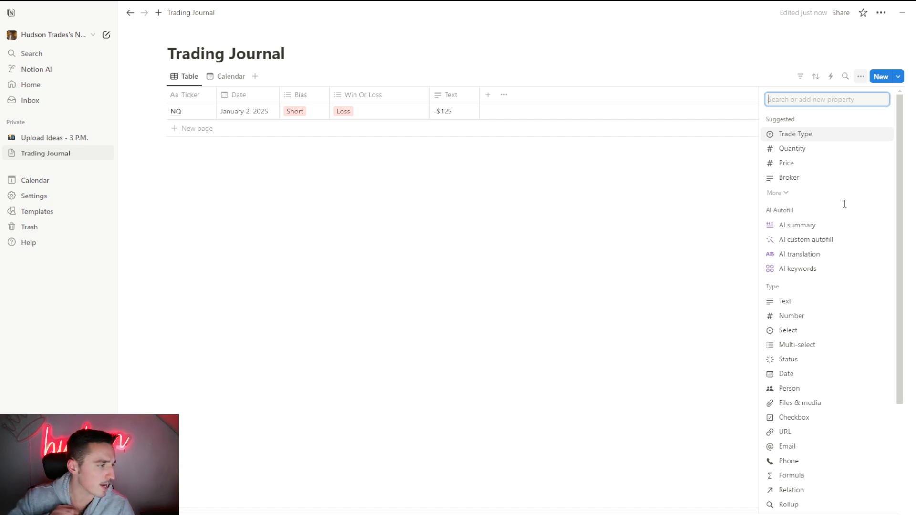
click(805, 439)
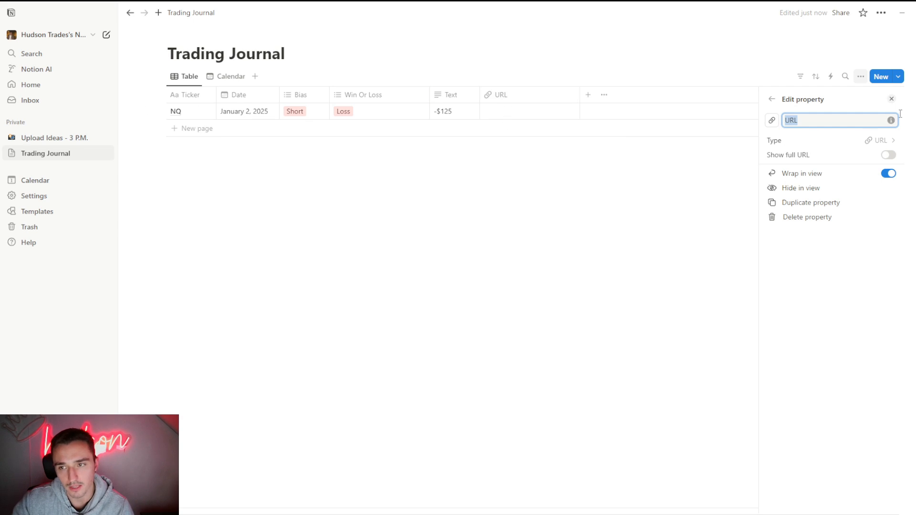
click(890, 100)
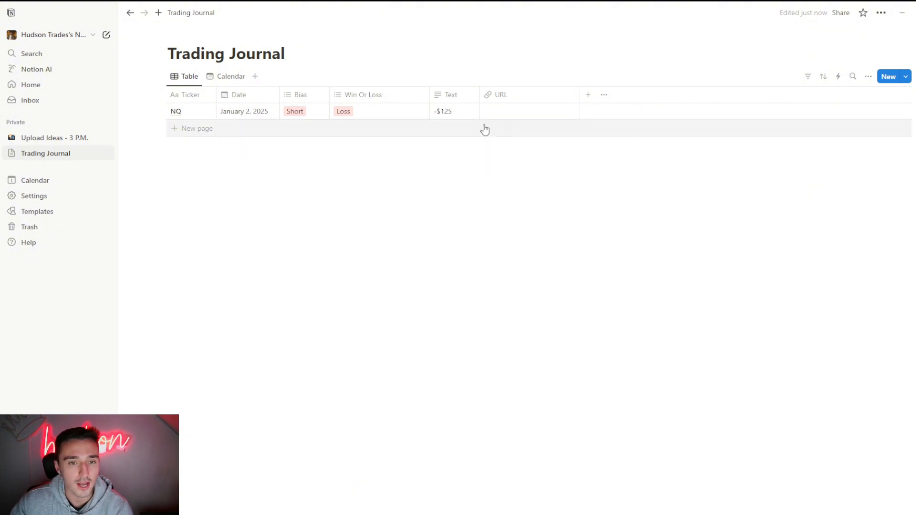
click(512, 113)
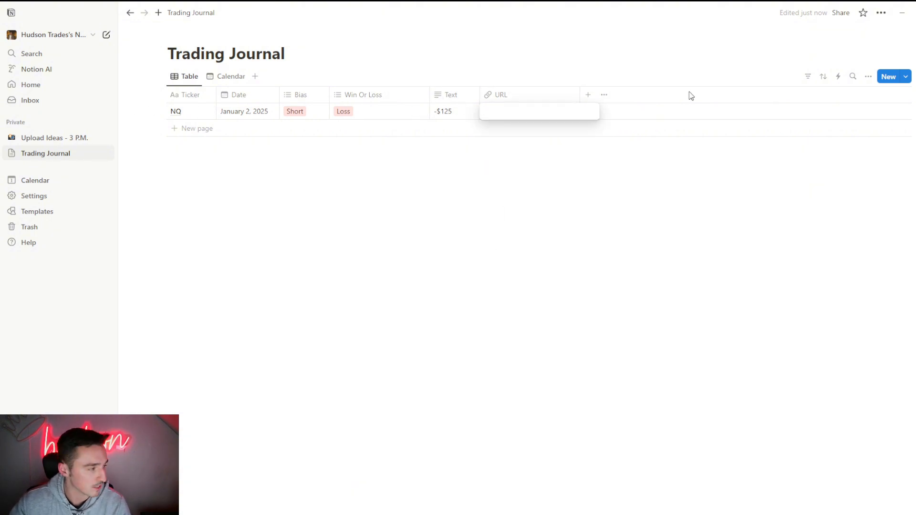
key(Escape)
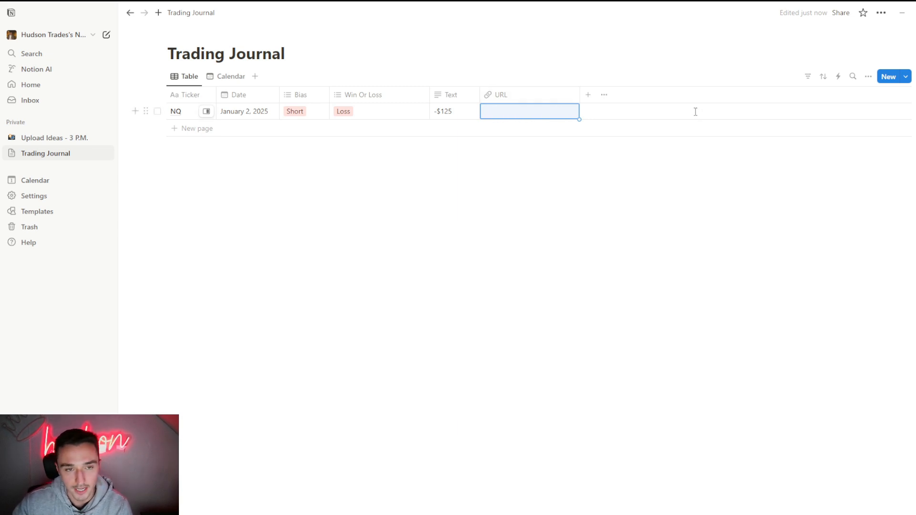
click(505, 188)
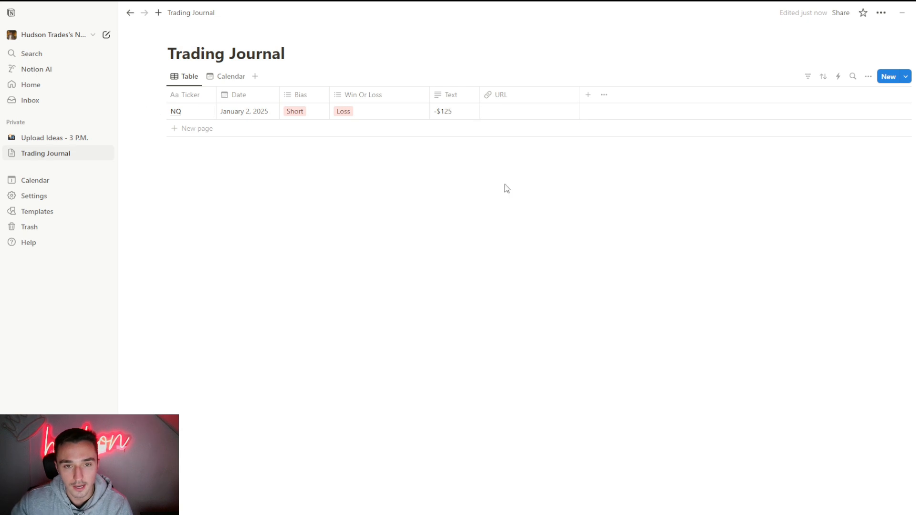
- Rename the Text property to "P&L"
click(586, 96)
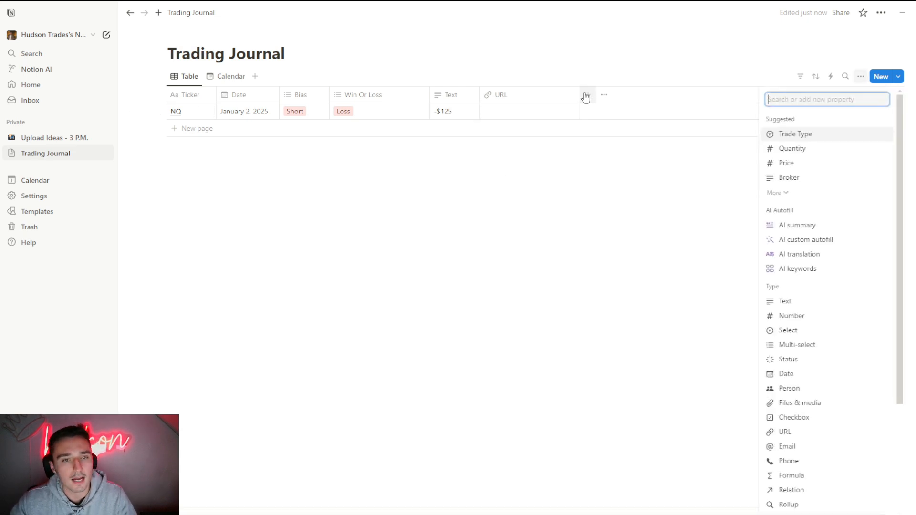
click(452, 95)
drag(498, 116, 422, 116)
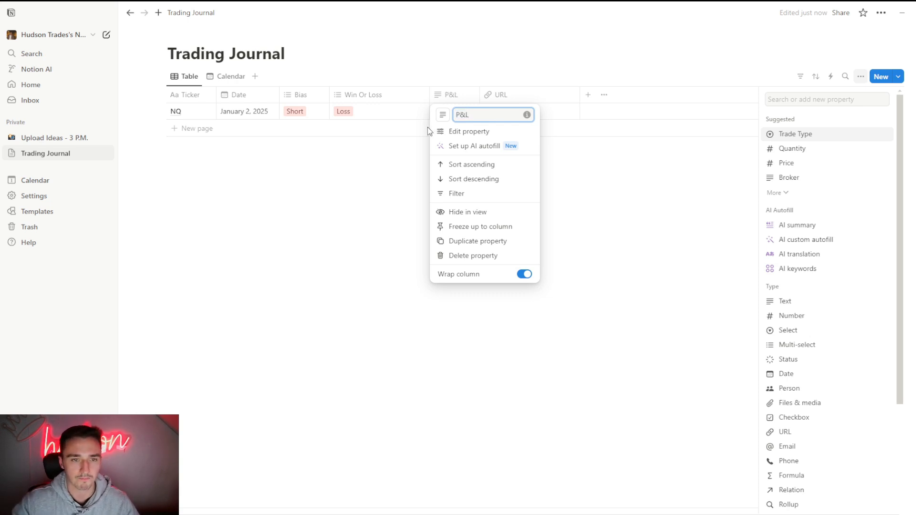
click(571, 162)
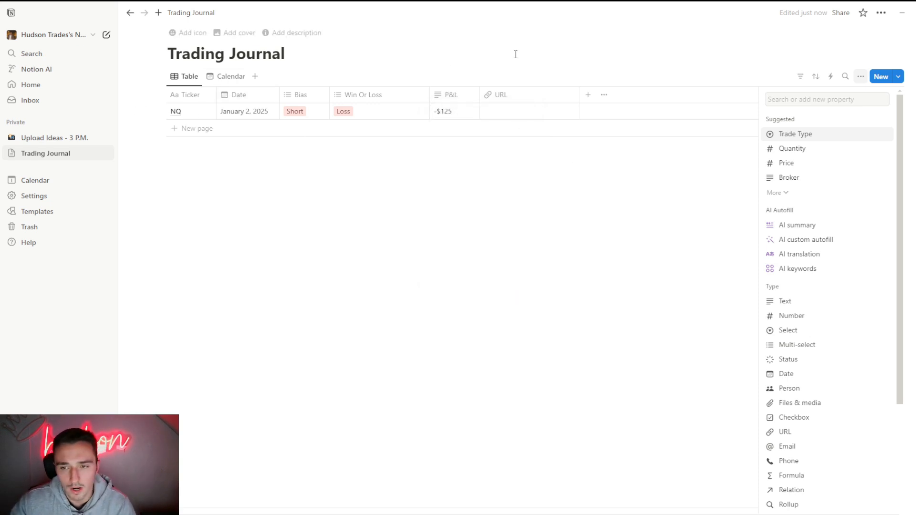
- Add a multi-select property named "RR" with the options 1R, 2R and 3R
click(808, 345)
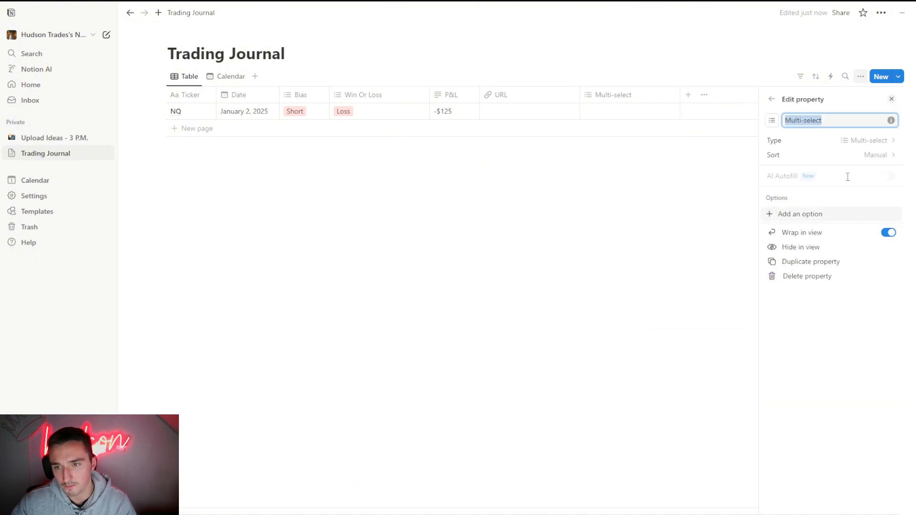
text(RR)
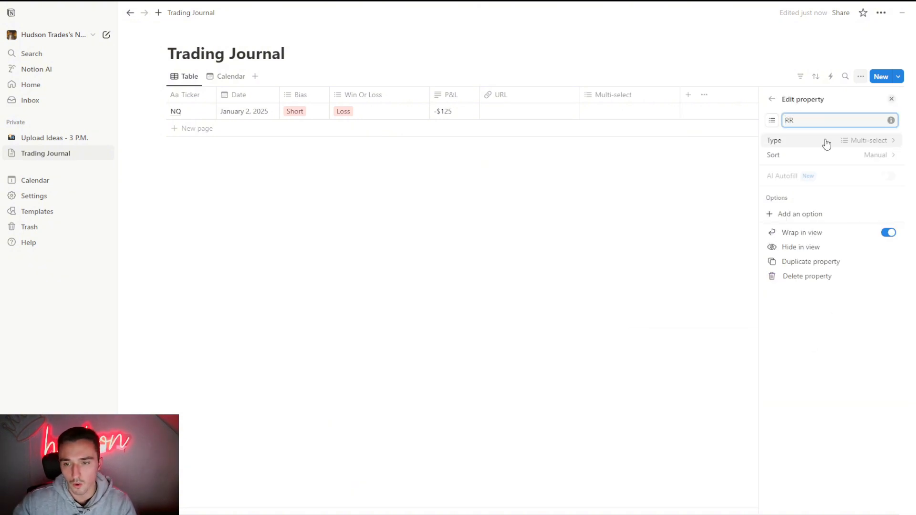
click(790, 216)
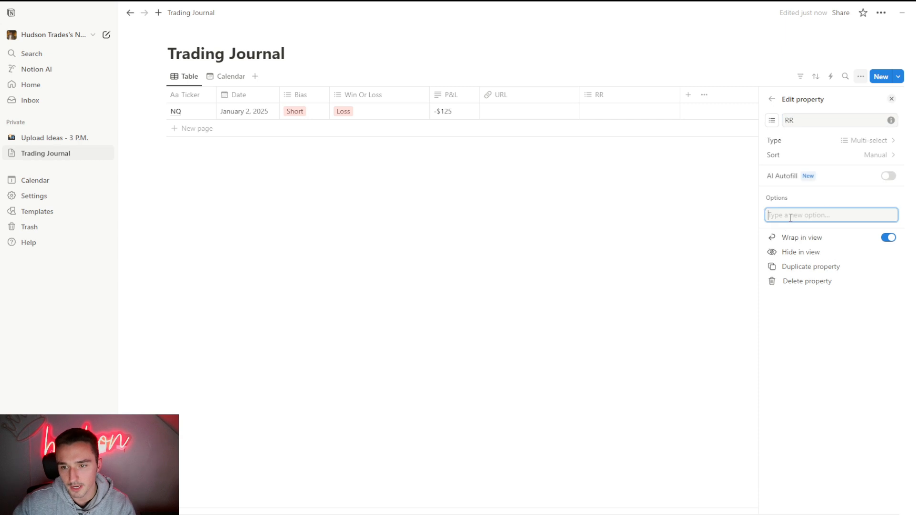
text(1R)
key(Return)
text(2r)
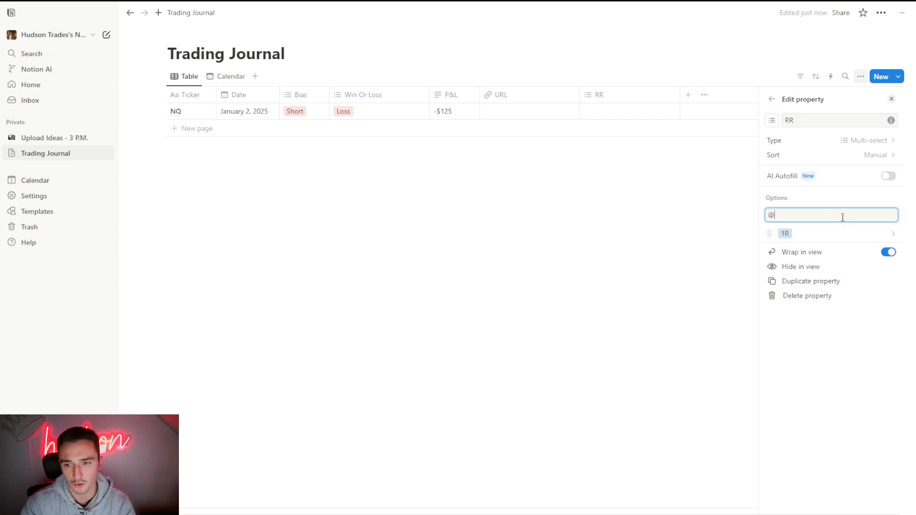
key(Return)
text(3R)
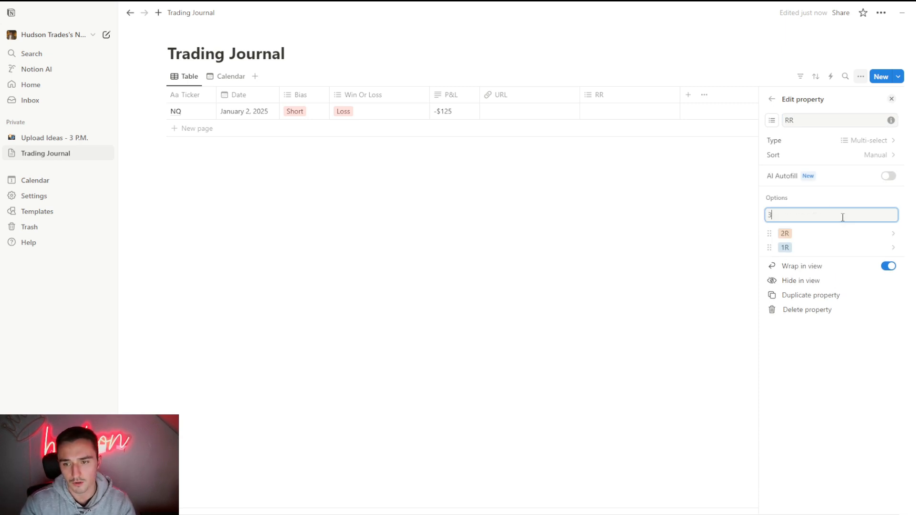
key(Return)
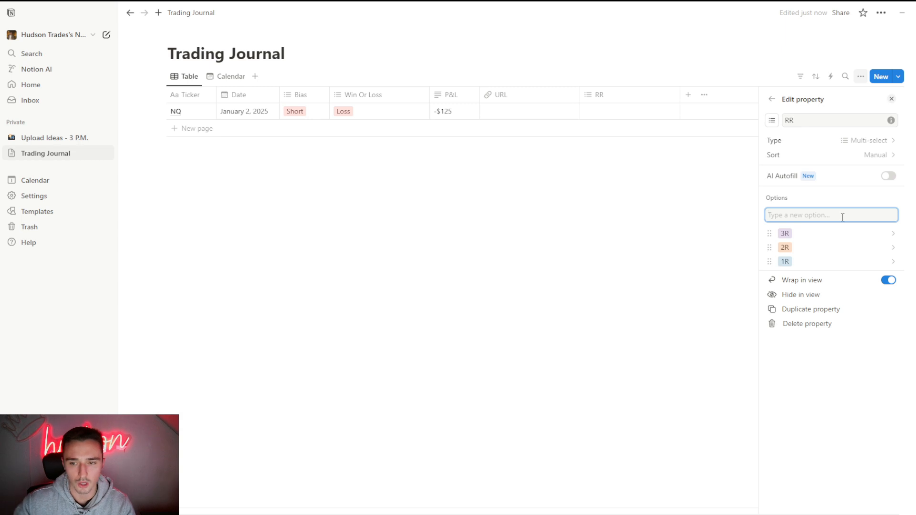
- Move the RR column between P&L and URL and set it to 2R for the NQ trade
click(600, 186)
drag(617, 103, 541, 101)
click(522, 111)
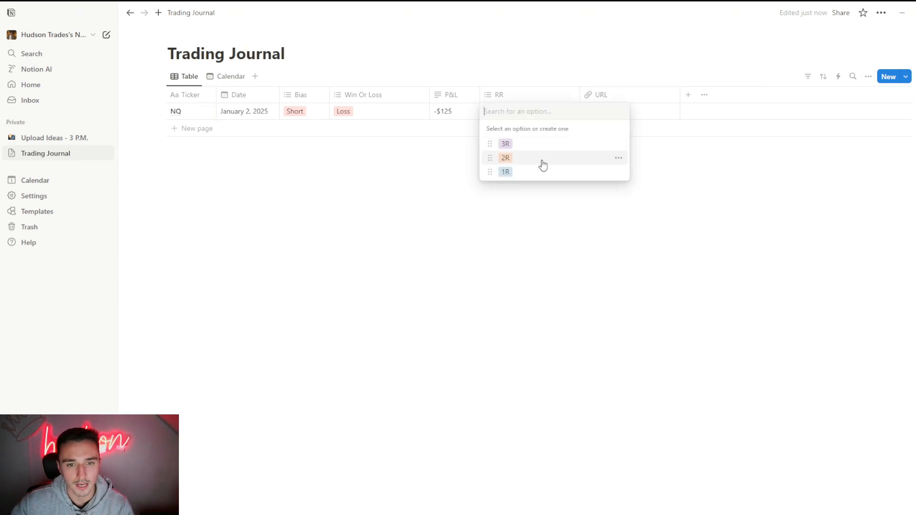
click(540, 158)
click(531, 197)
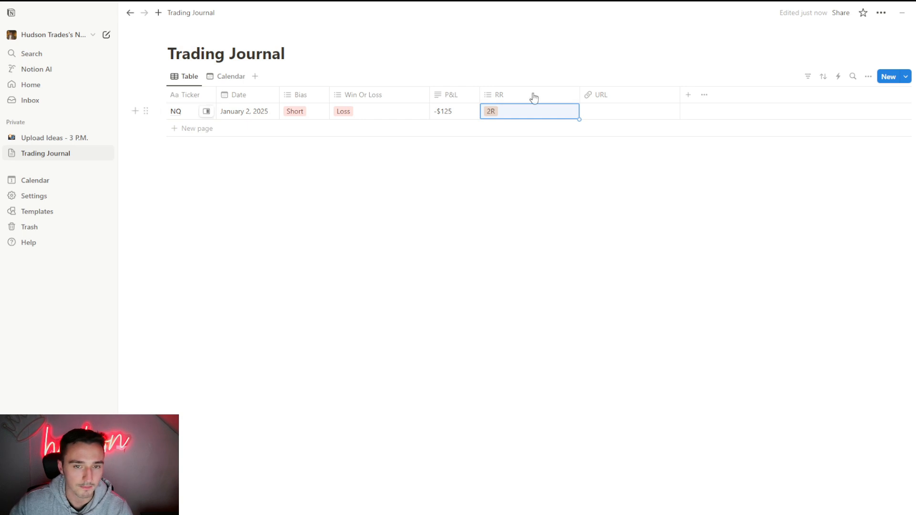
click(515, 159)
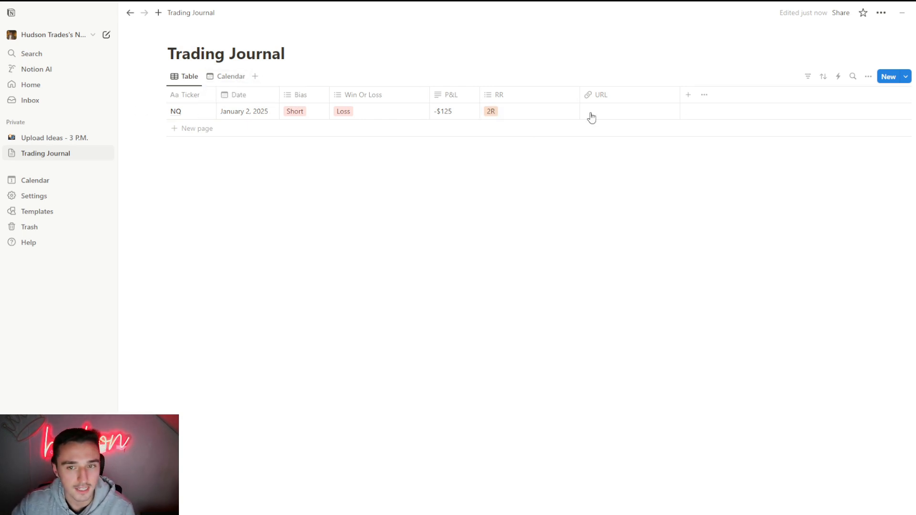
- Switch to the calendar view and look at the NQ trade and the view options
click(221, 76)
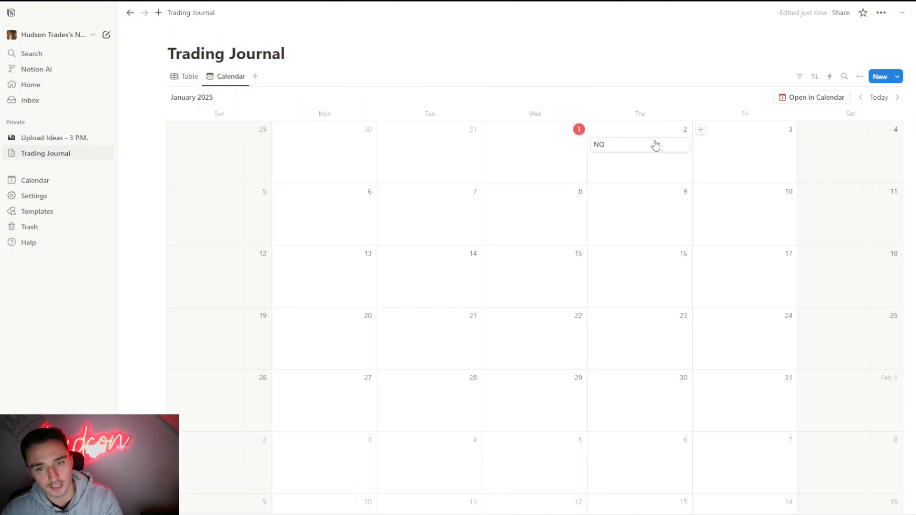
click(630, 149)
key(Escape)
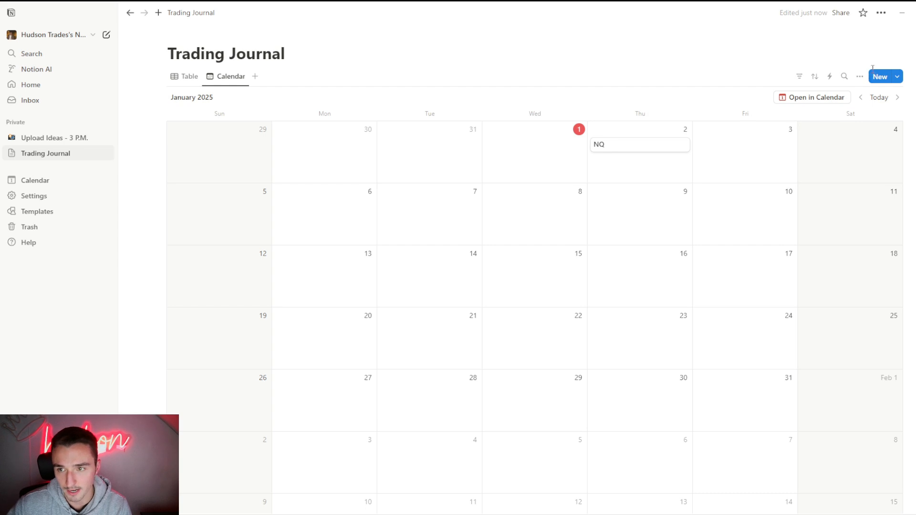
click(860, 76)
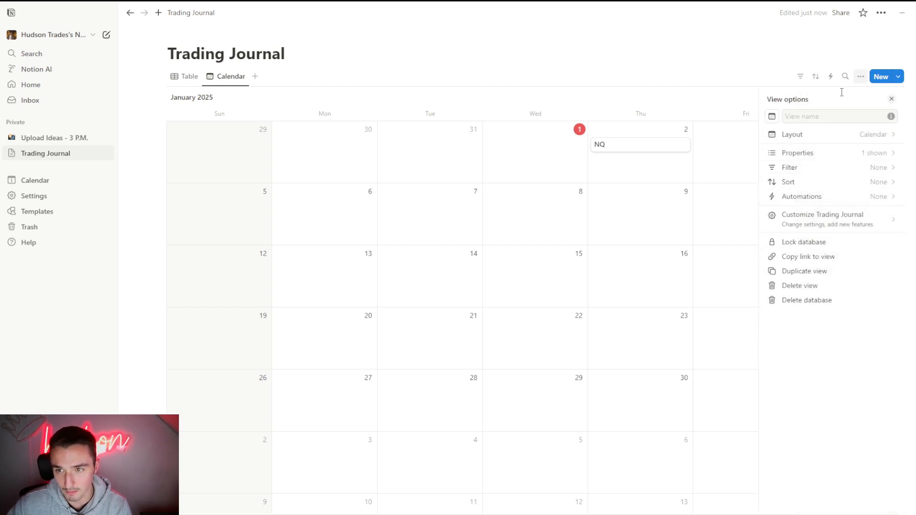
right_click(629, 148)
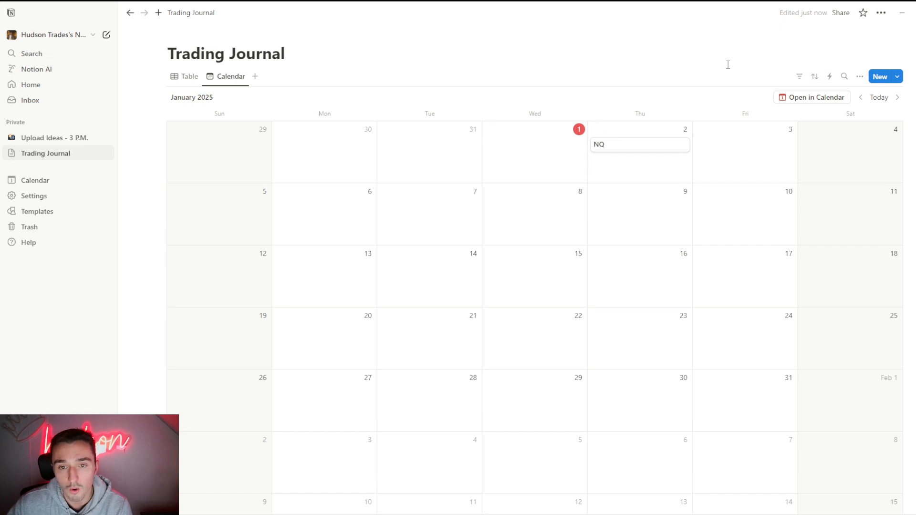
- Show the Bias, P&L, RR and Win Or Loss properties on the calendar view's entries
click(861, 78)
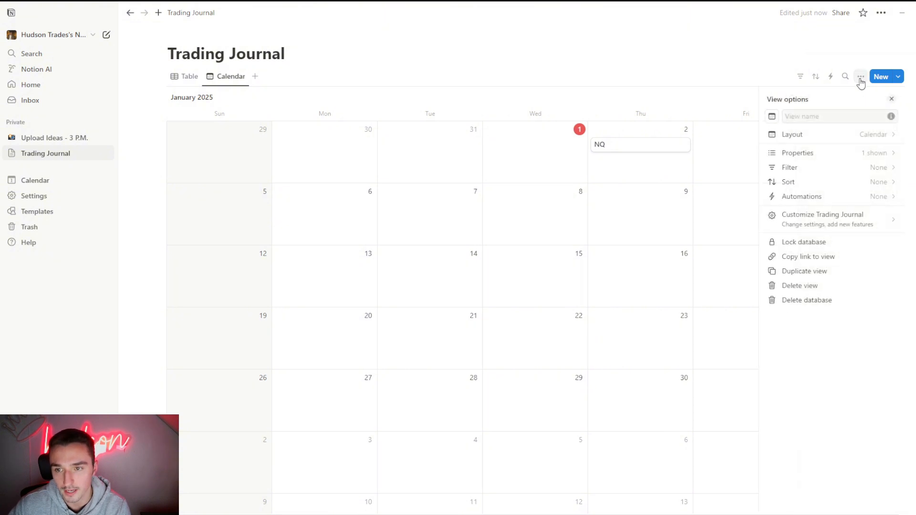
click(849, 153)
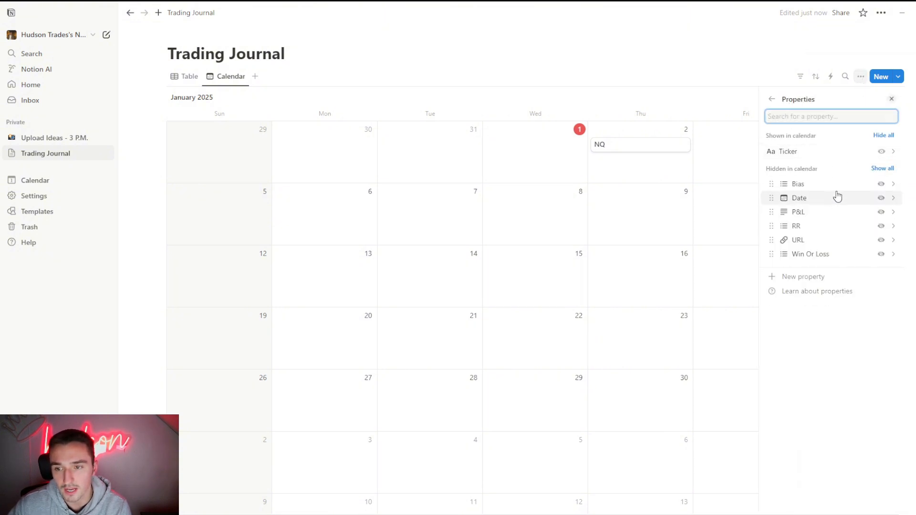
click(882, 190)
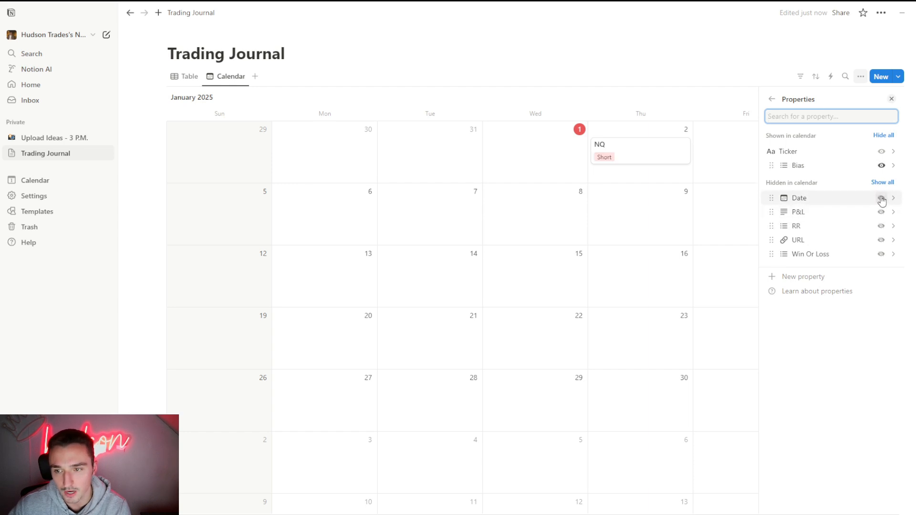
click(882, 197)
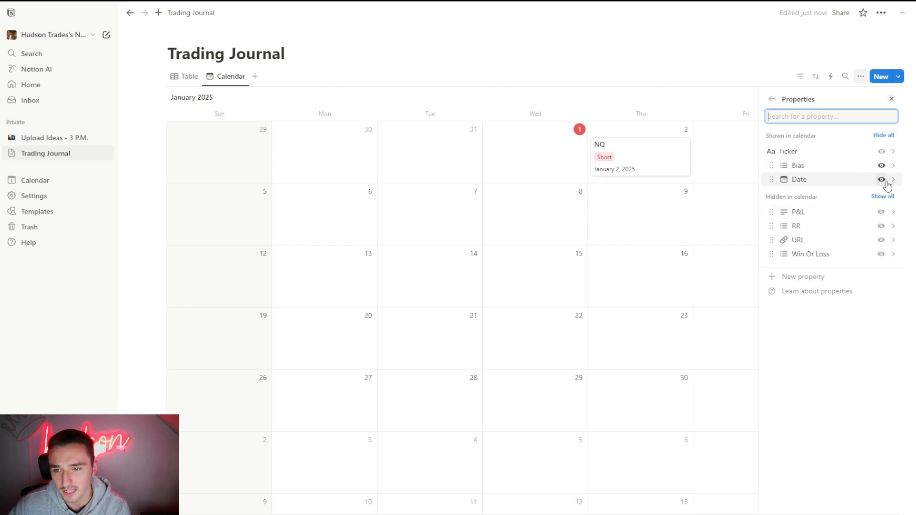
click(881, 180)
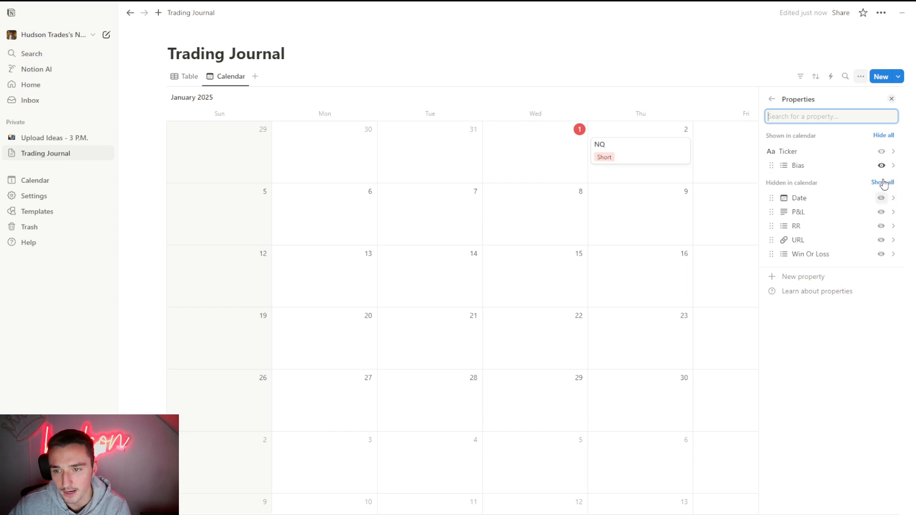
click(882, 211)
click(882, 227)
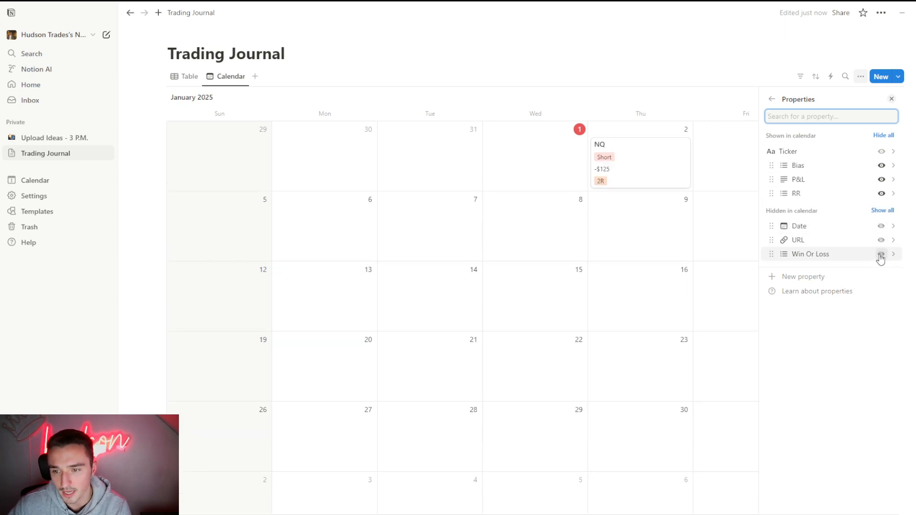
click(881, 255)
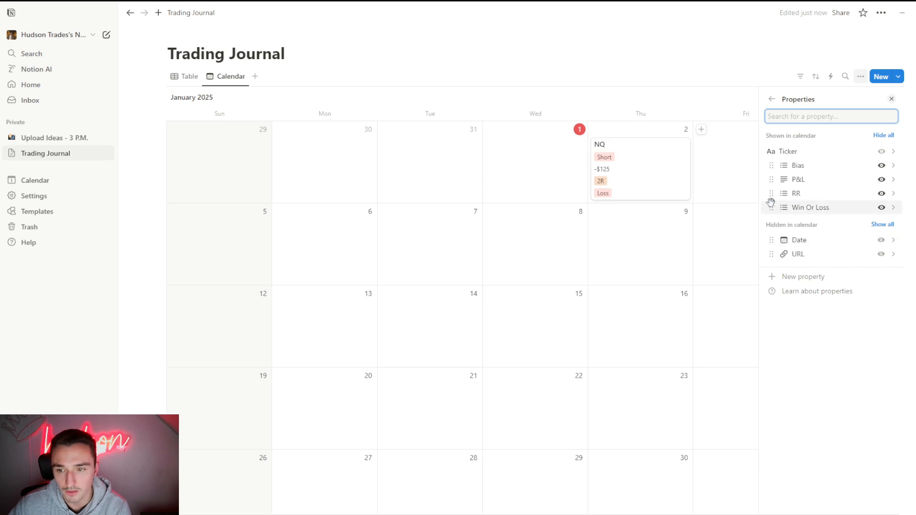
- Reorder the properties shown in the calendar to Bias, Win Or Loss, RR, P&L and close the view settings
drag(784, 180, 823, 179)
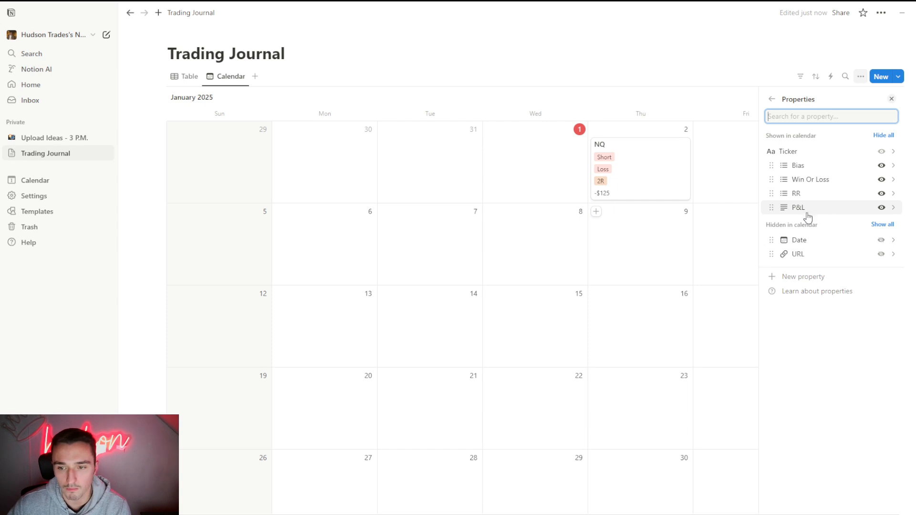
click(881, 257)
click(881, 221)
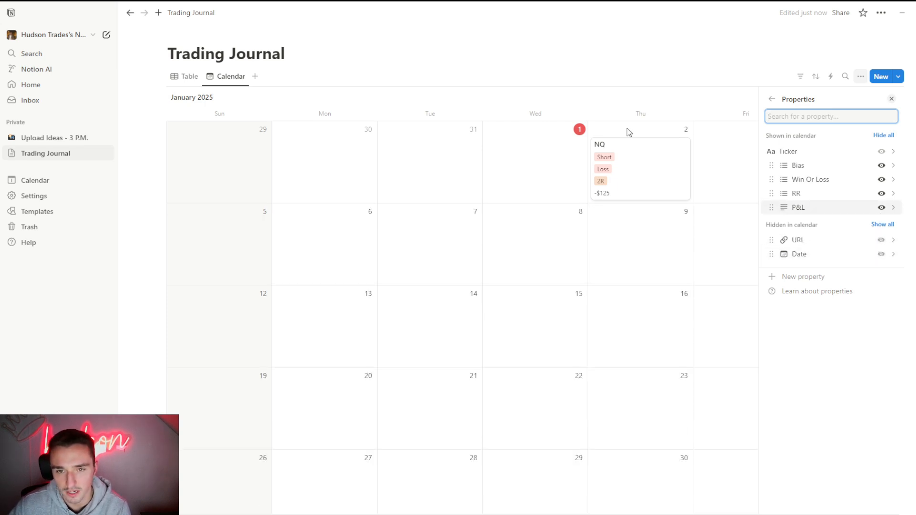
click(611, 119)
- Open the NQ trade's page, write "Took short off PDH, displacement lower, SMT, FVG. Short. Unlucky took a Loss." in its body and close it
click(646, 182)
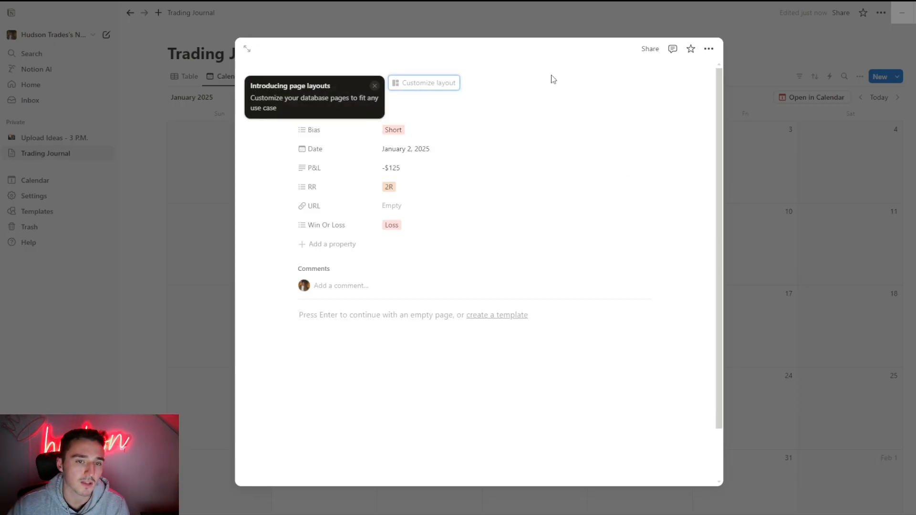
click(375, 86)
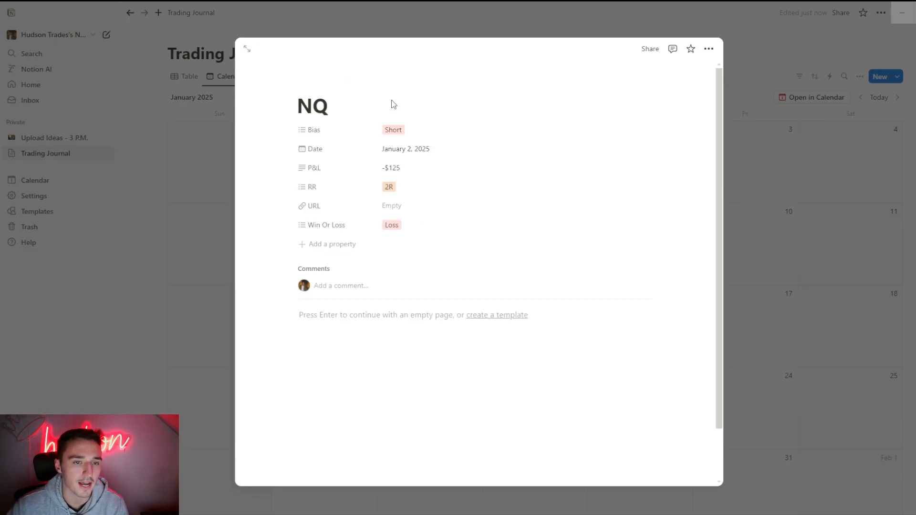
click(370, 317)
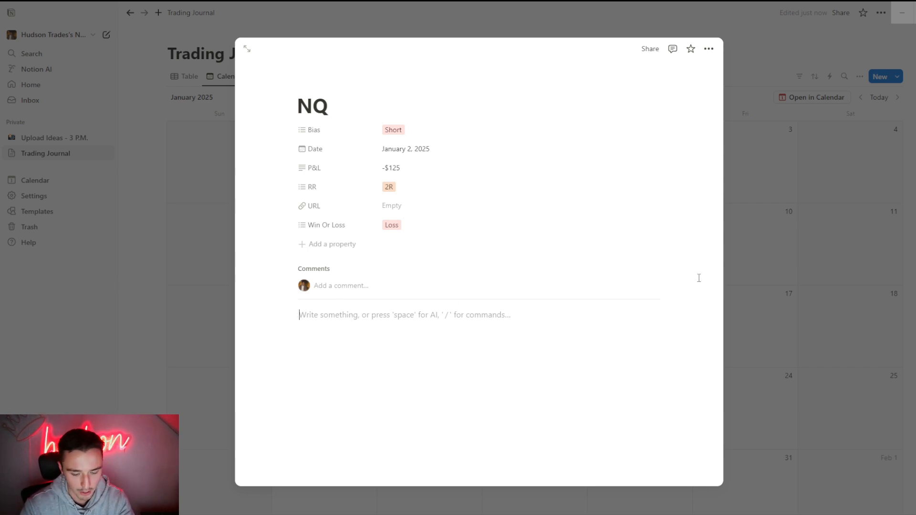
text(T)
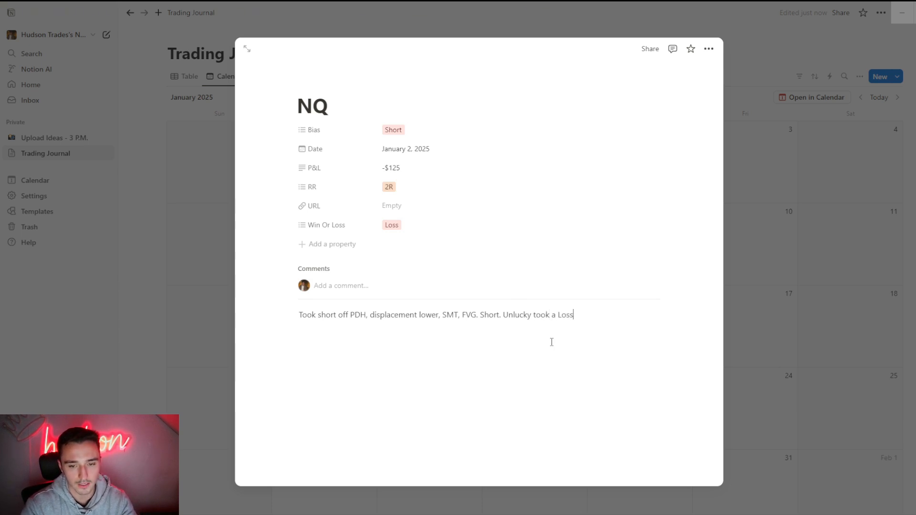
text(.)
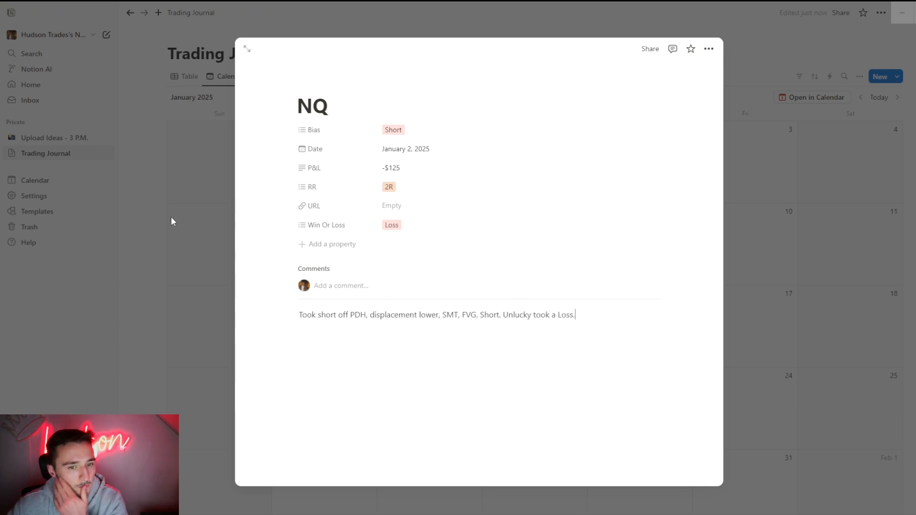
click(352, 244)
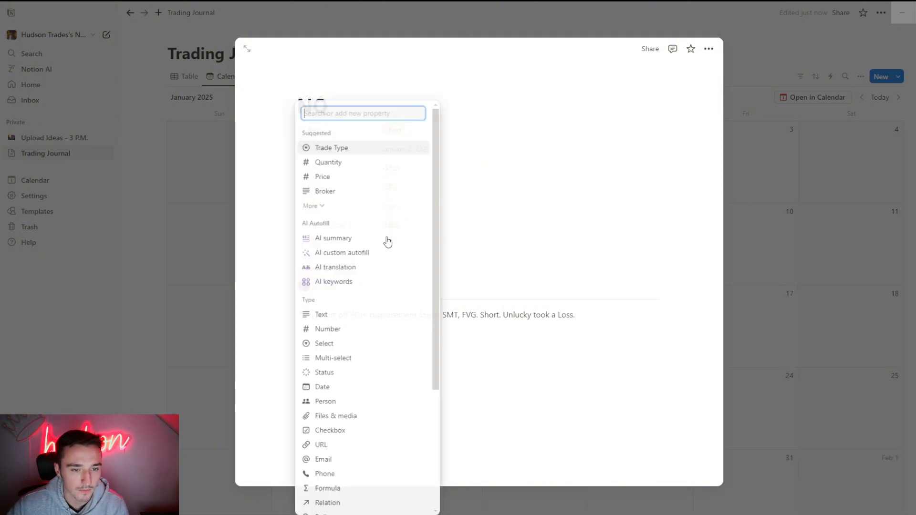
click(174, 171)
click(174, 172)
- In the table view, add a checkbox property named "Did I Follow Rules" and check it for the NQ trade
click(190, 83)
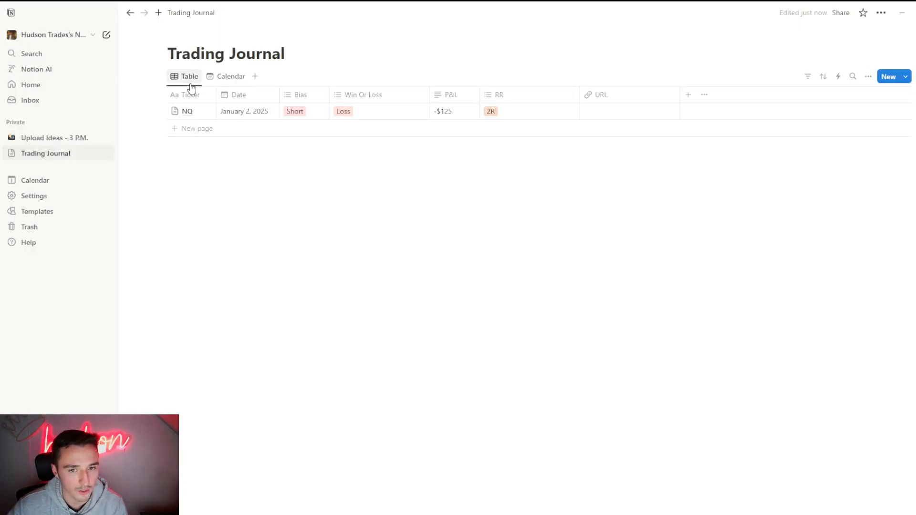
click(688, 95)
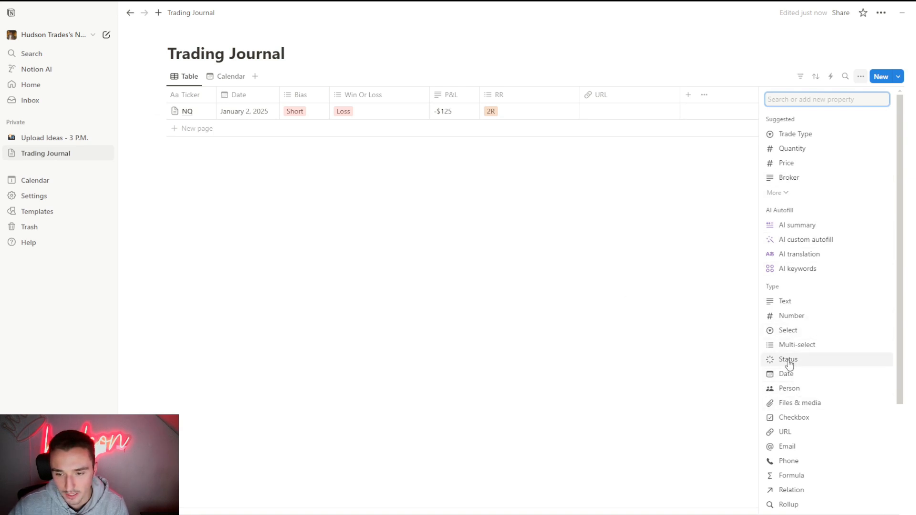
click(819, 424)
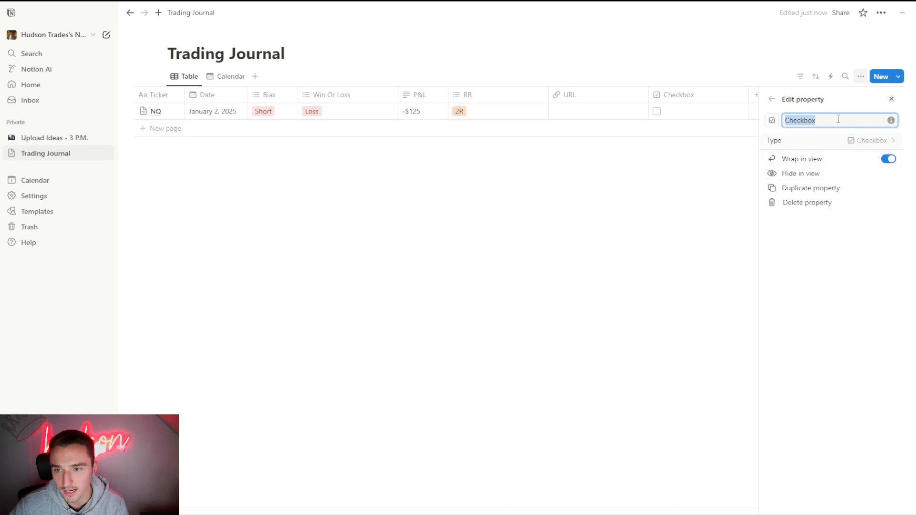
text(Did I Follow R)
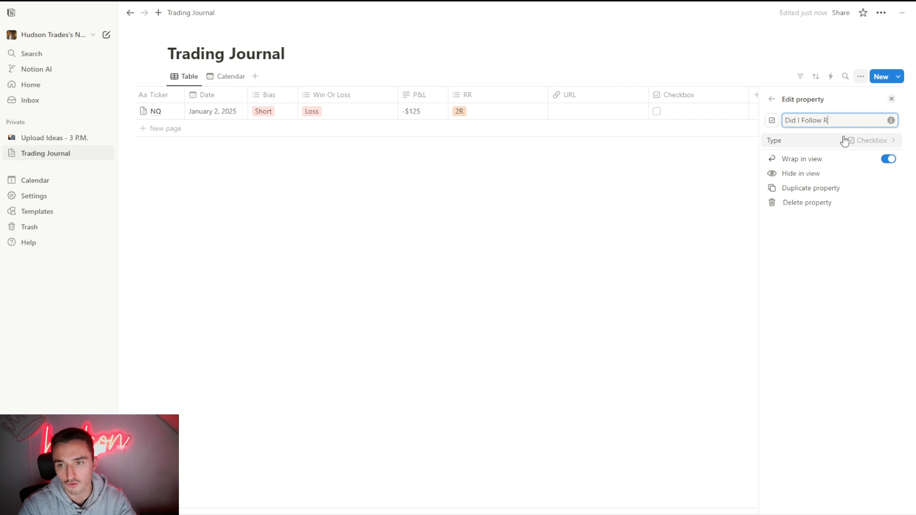
text(ules)
click(756, 129)
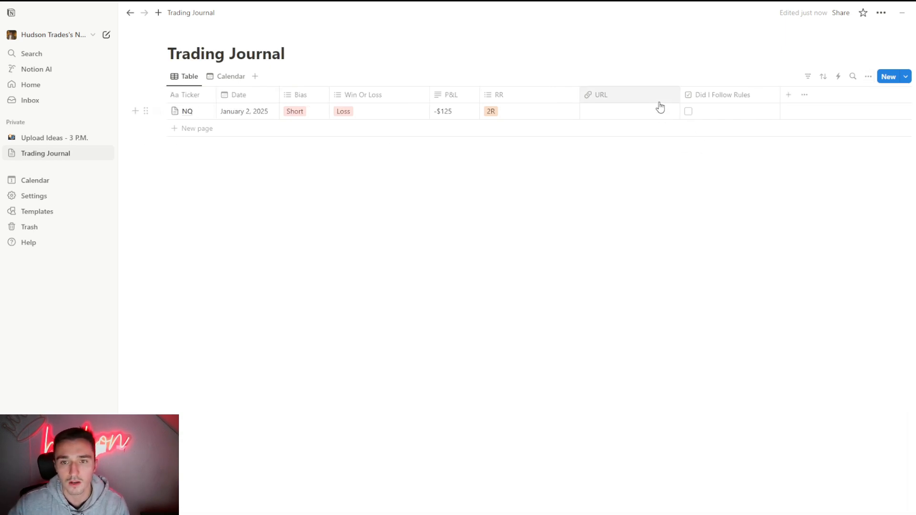
click(687, 111)
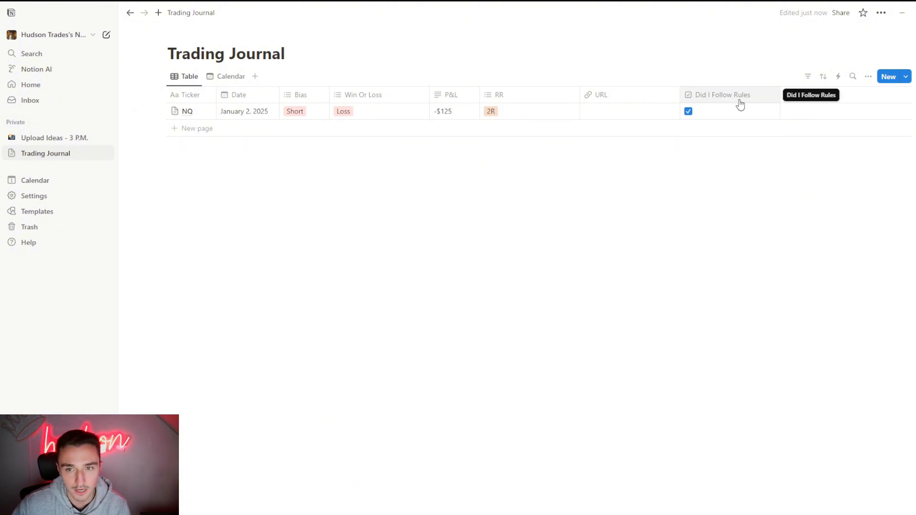
click(788, 95)
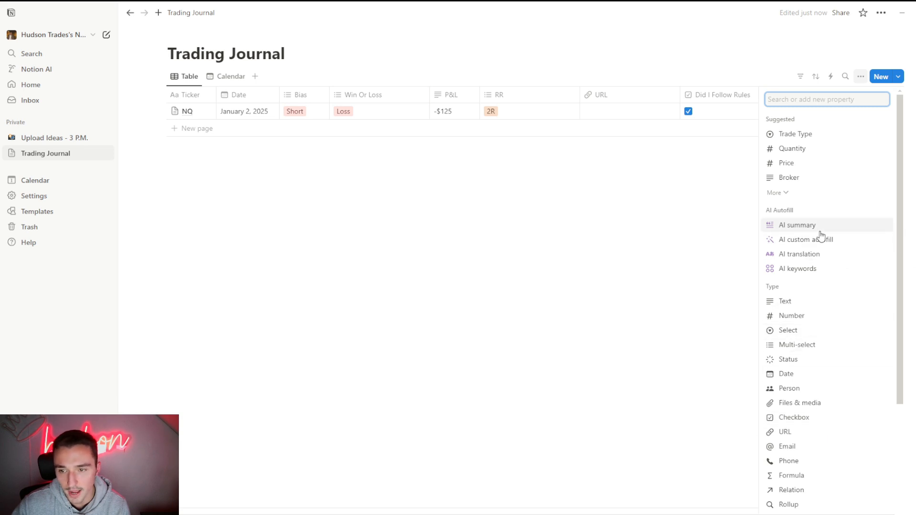
click(426, 211)
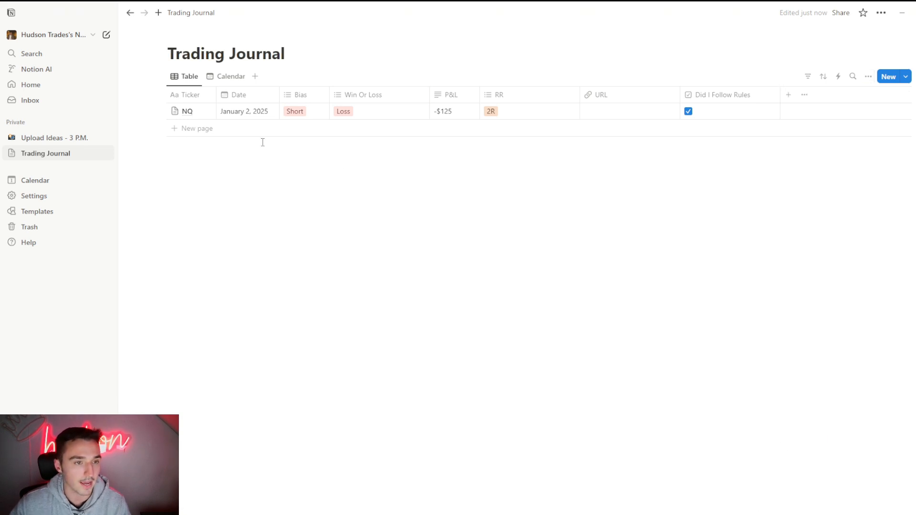
- Add five empty rows below the NQ trade in the journal table
click(196, 132)
click(181, 148)
click(188, 148)
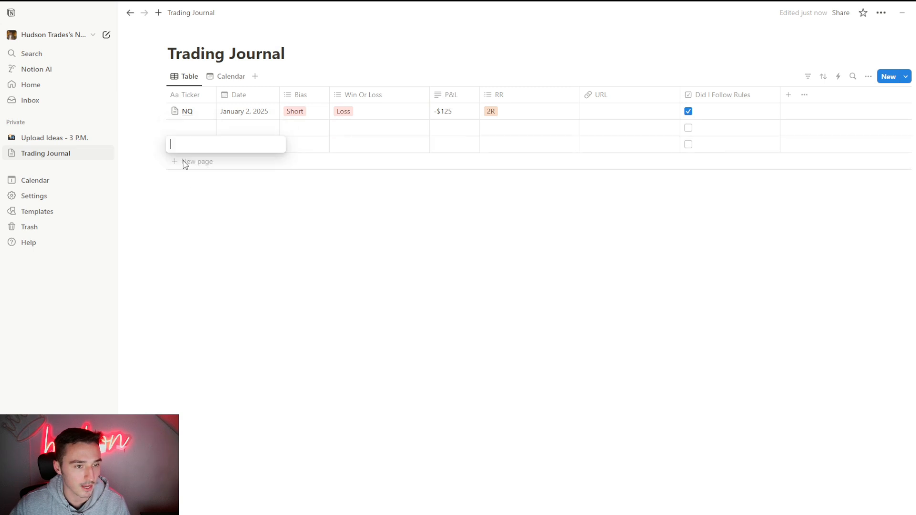
click(185, 163)
click(192, 183)
click(190, 185)
click(187, 200)
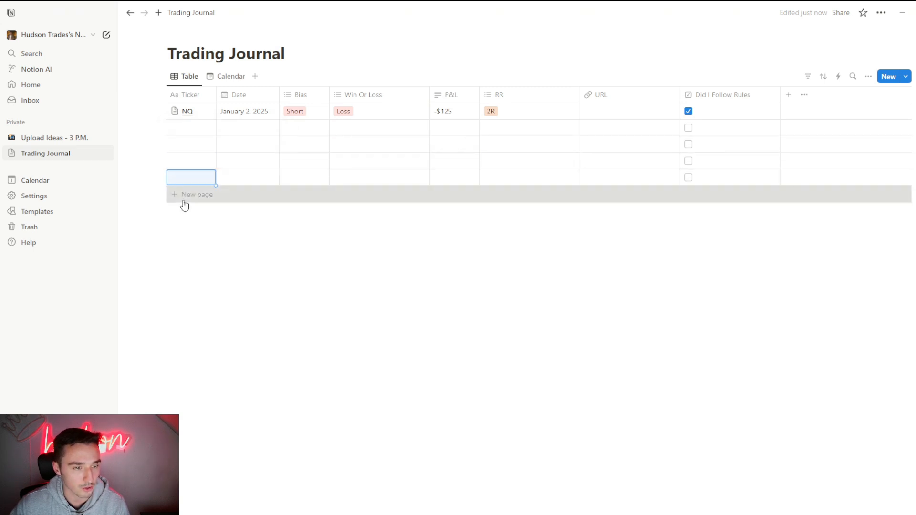
click(185, 201)
- Enter the tickers GC and CL in the first two empty rows below NQ
click(186, 131)
text(GC)
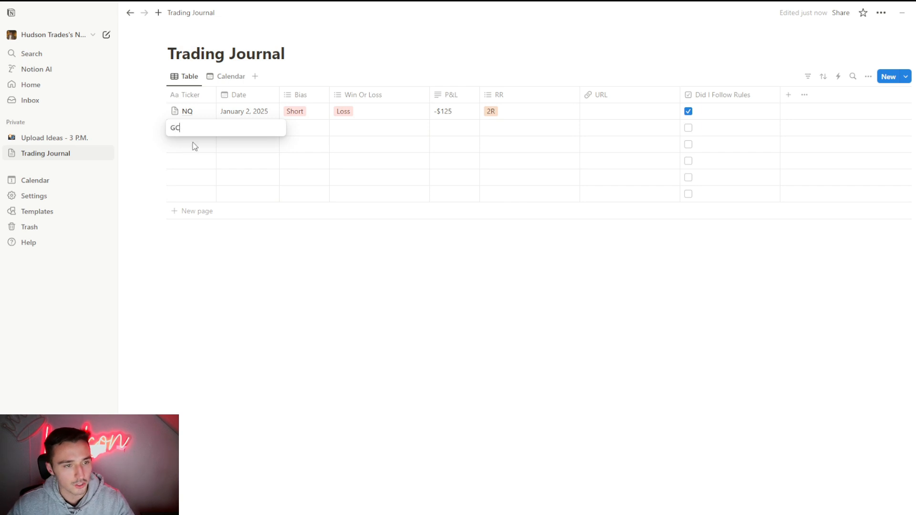
key(Return)
click(188, 145)
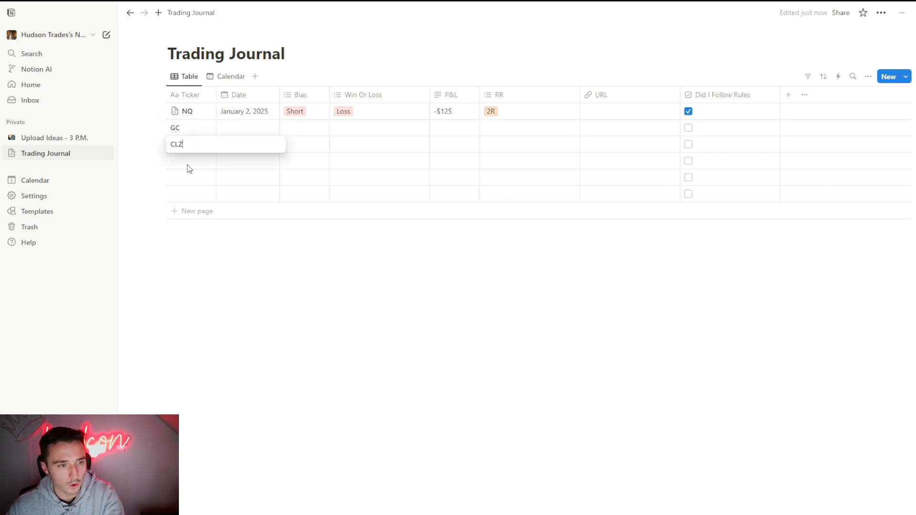
text(CLZ)
key(Return)
click(187, 142)
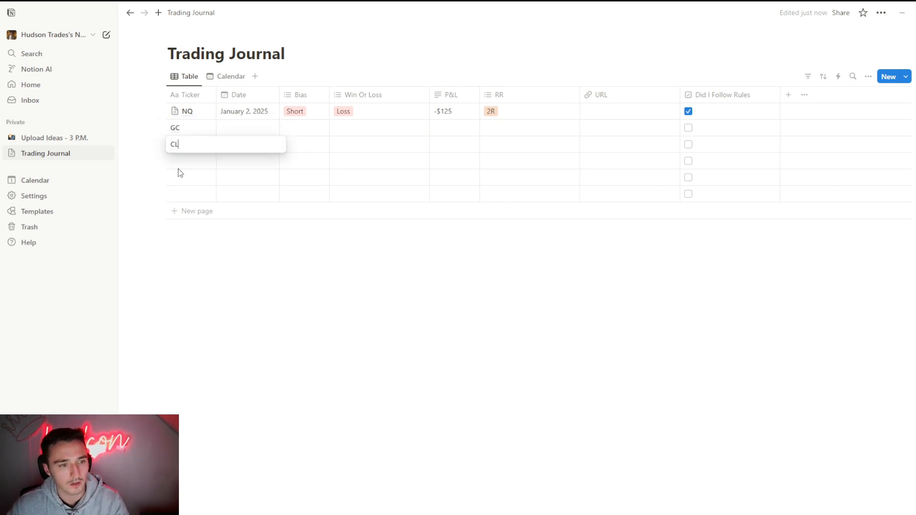
key(Return)
- Enter the ticker ES in each of the two rows below CL
click(182, 162)
text(ES)
key(Return)
click(184, 178)
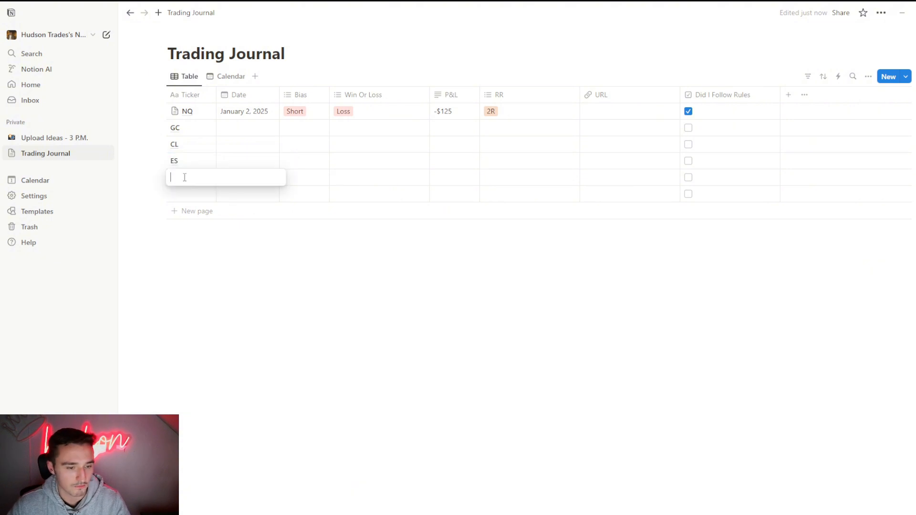
text(ES)
key(Return)
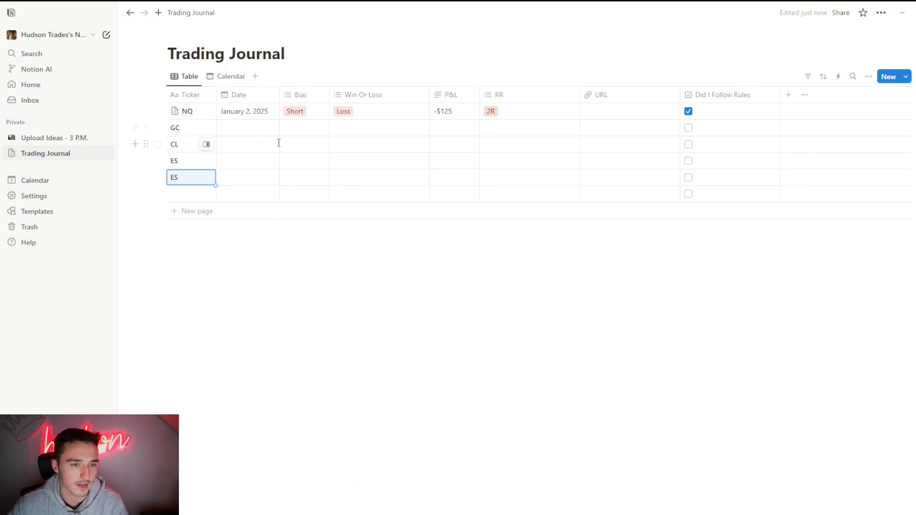
- Set the GC trade's date to January 17, 2025 and the CL trade's date to January 6, 2025
click(253, 133)
click(316, 232)
key(Escape)
click(246, 144)
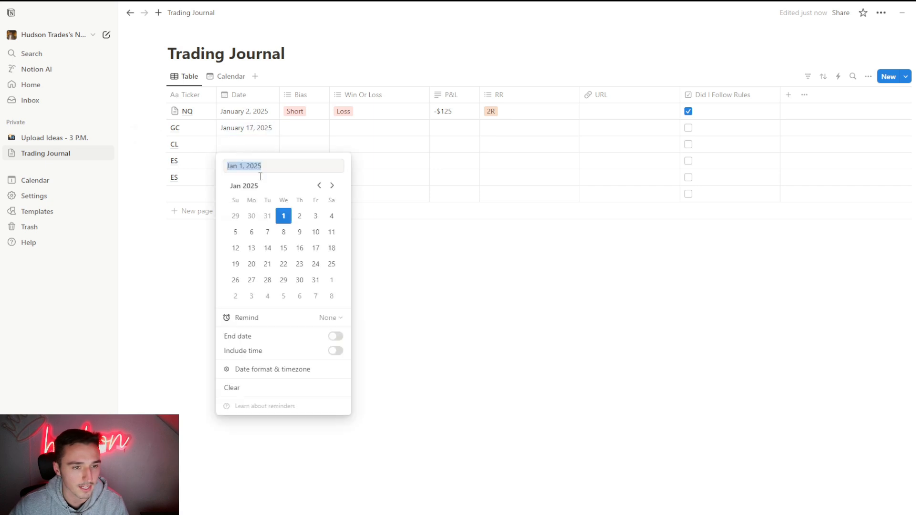
click(252, 232)
key(Escape)
- Set the GC trade's Bias to Long and its Win Or Loss to Win, leaving its P&L empty
click(308, 131)
click(310, 160)
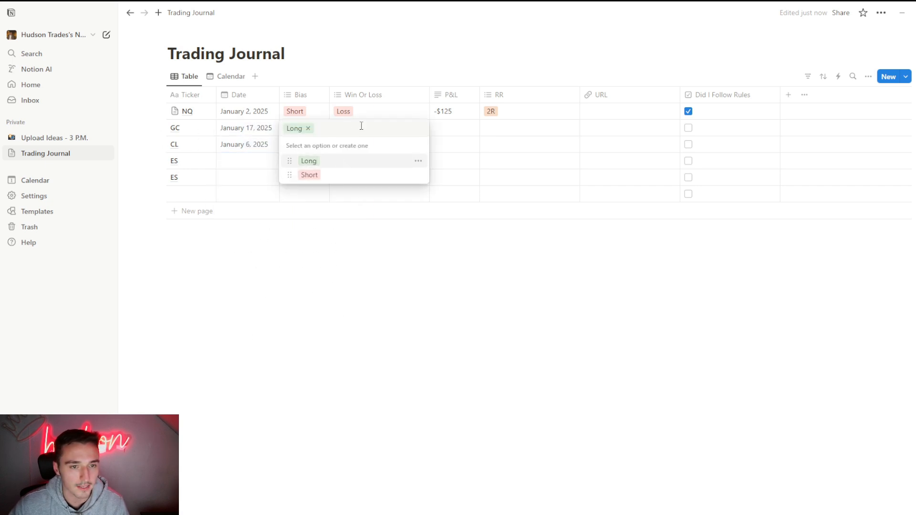
key(Escape)
click(385, 130)
click(394, 159)
key(Escape)
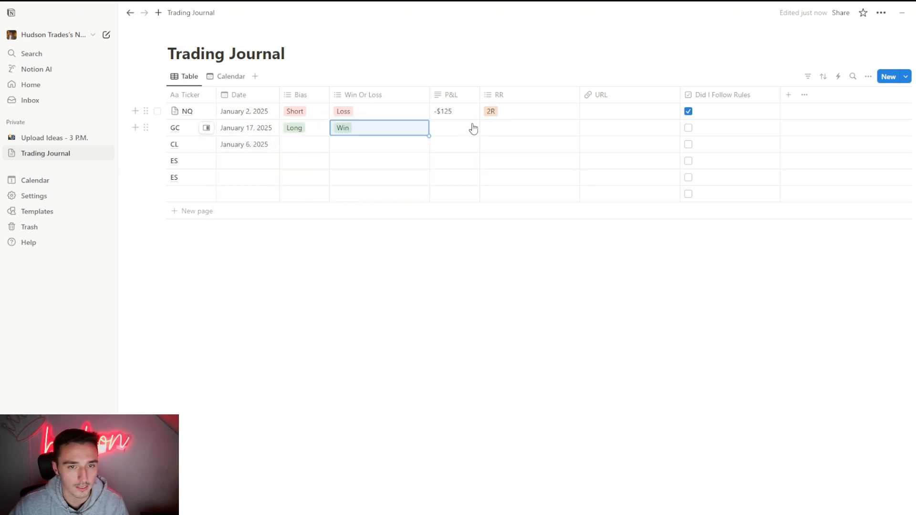
click(472, 127)
key(Escape)
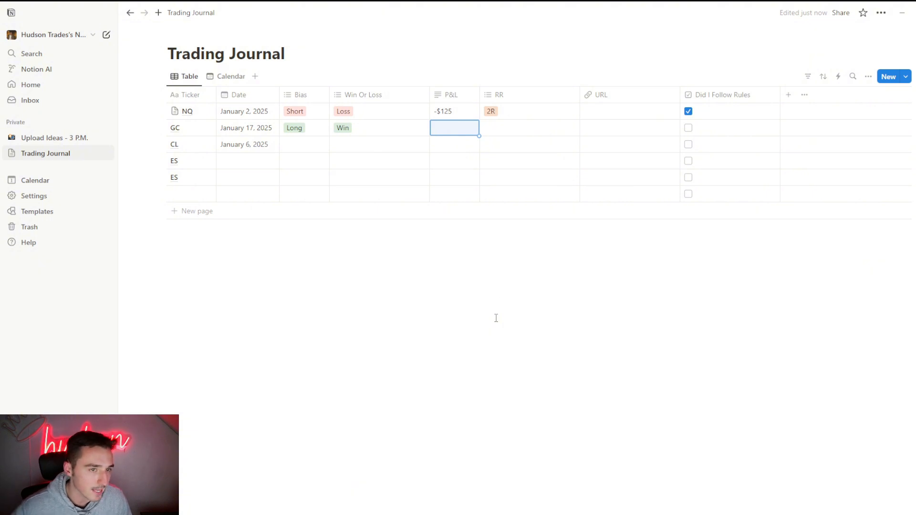
- In the calendar view, add an entry on January 11, 2025 titled "TOTAL P&L +$3,400" and close its page
click(222, 76)
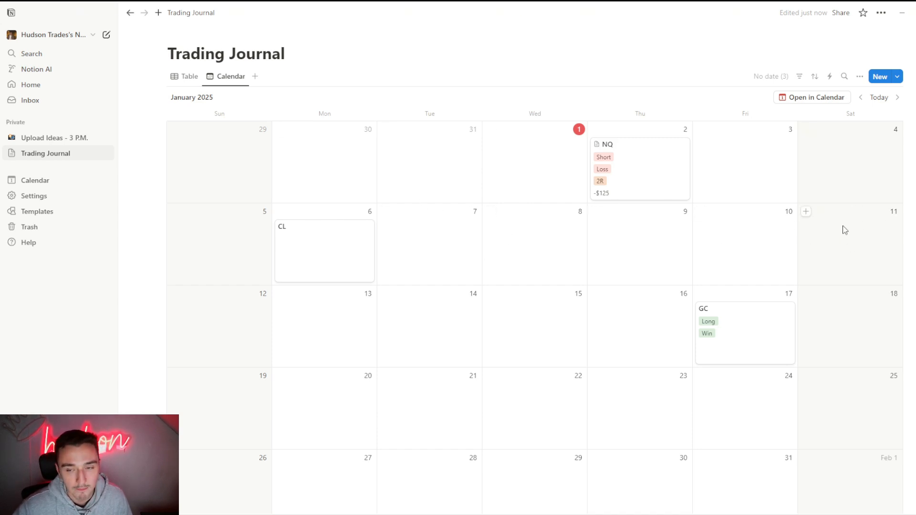
click(806, 211)
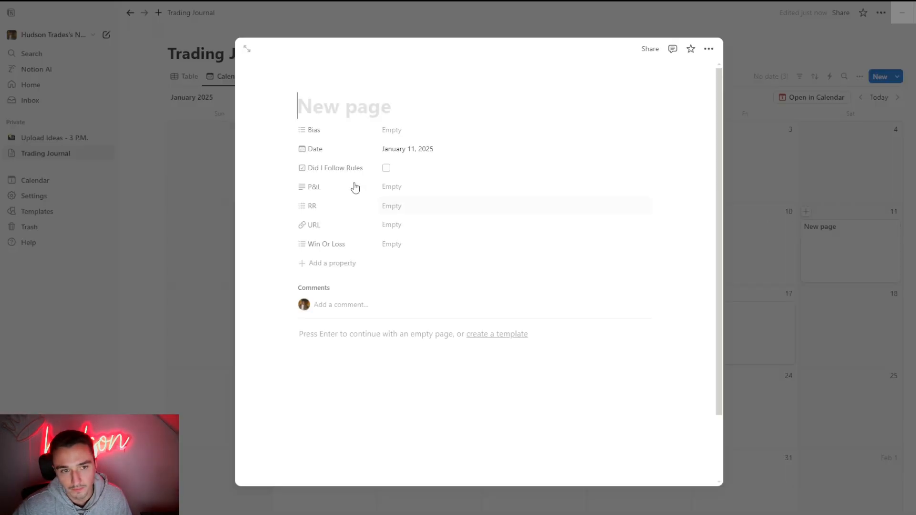
text(TOTAKL)
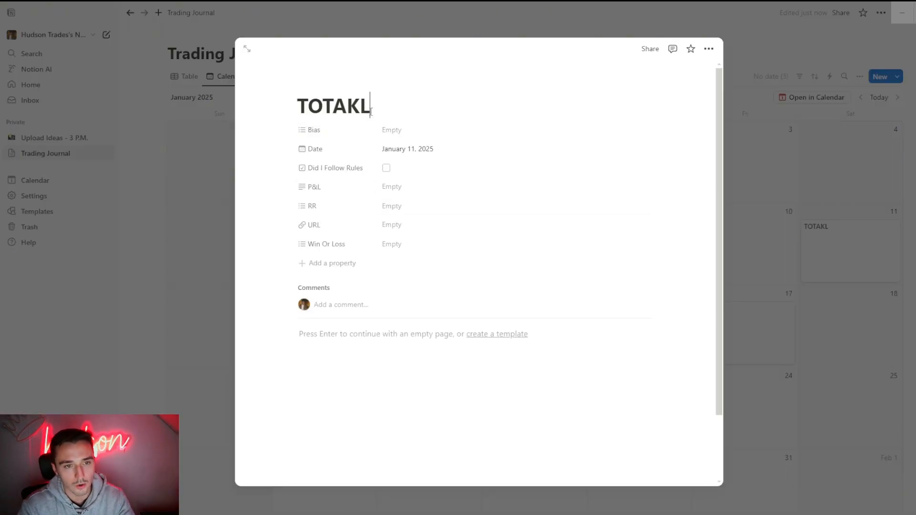
key(BackSpace)
key(BackSpace)
text(L P&)
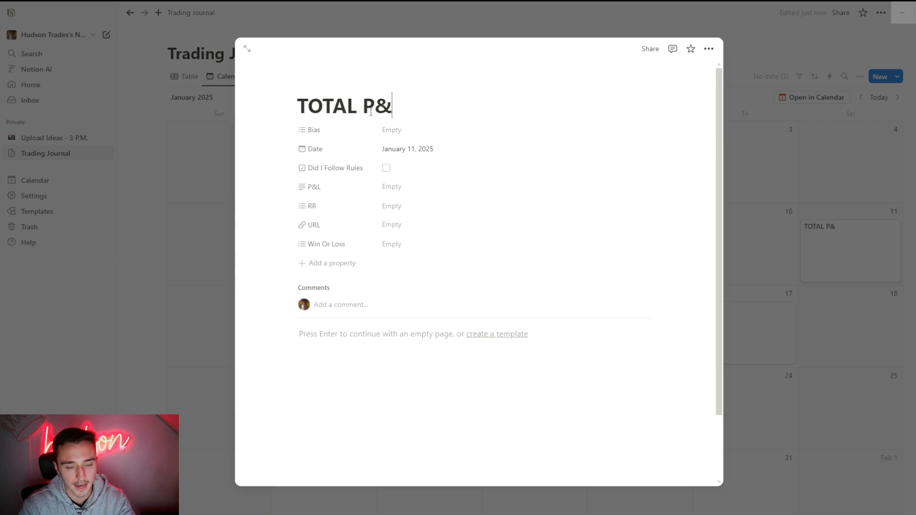
text(L +)
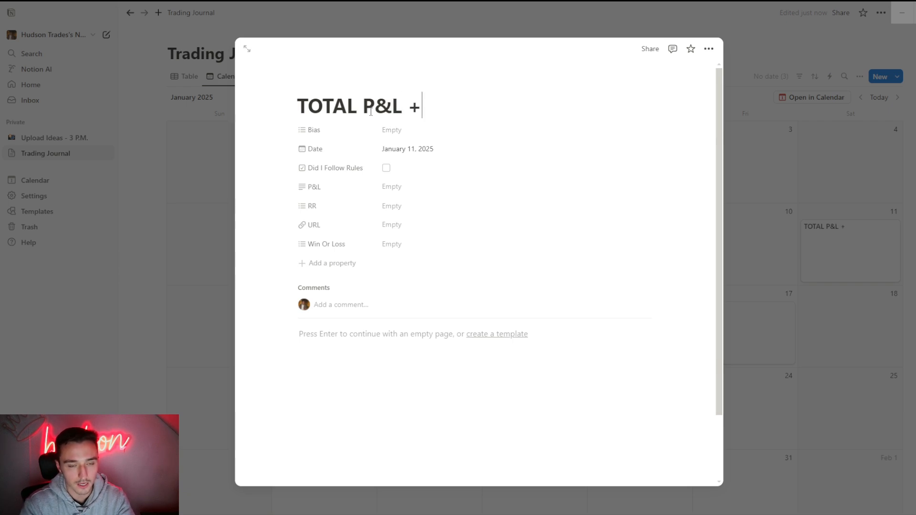
key(BackSpace)
text(+$3,400)
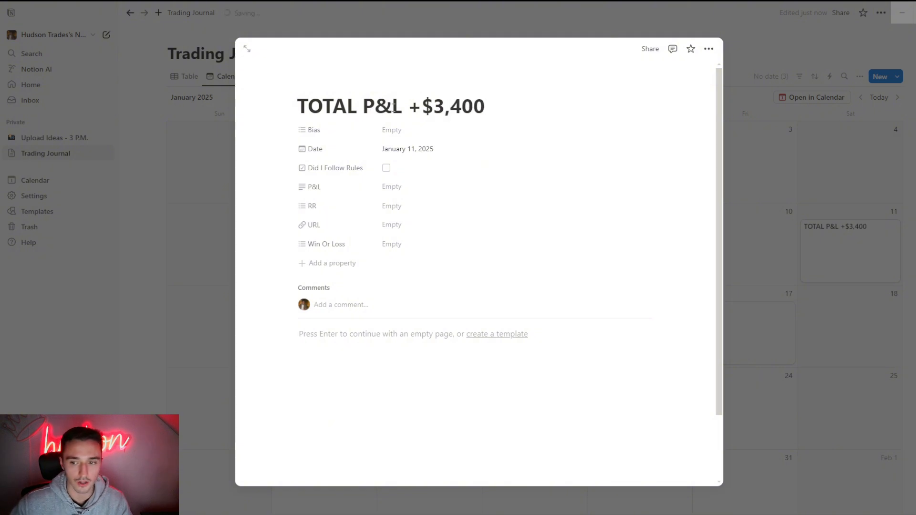
click(746, 178)
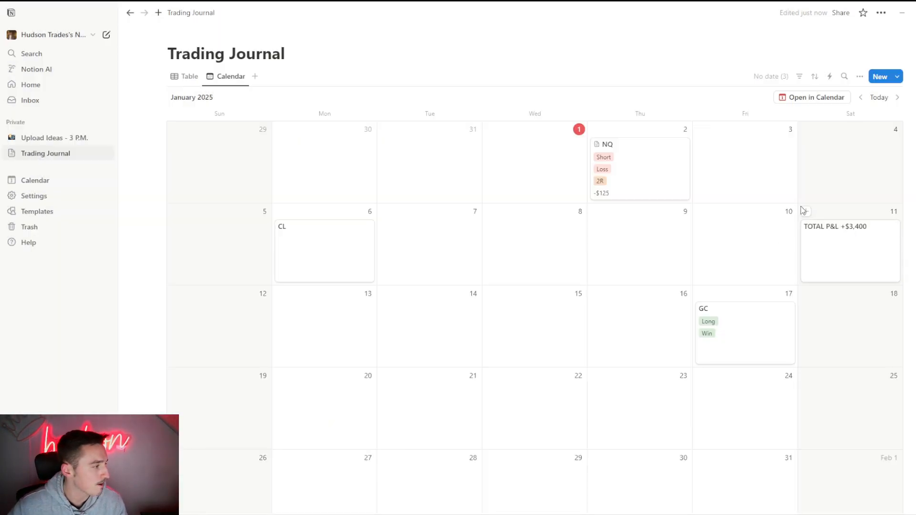
- Review the January 11 total P&L entry's page, close it and return to the table view
click(867, 235)
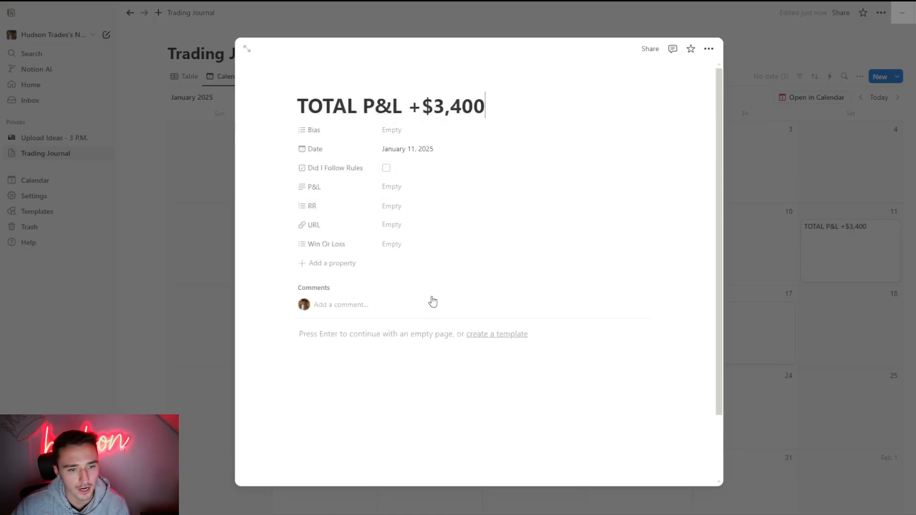
click(894, 174)
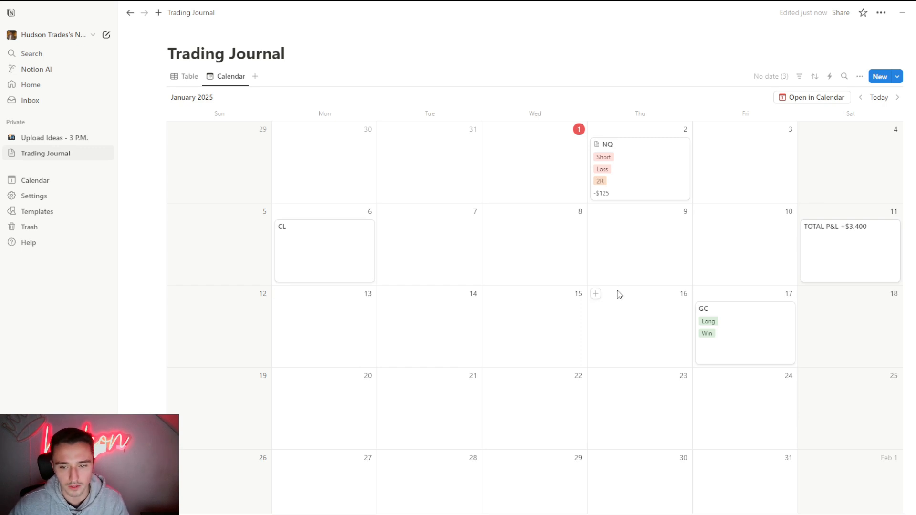
click(189, 79)
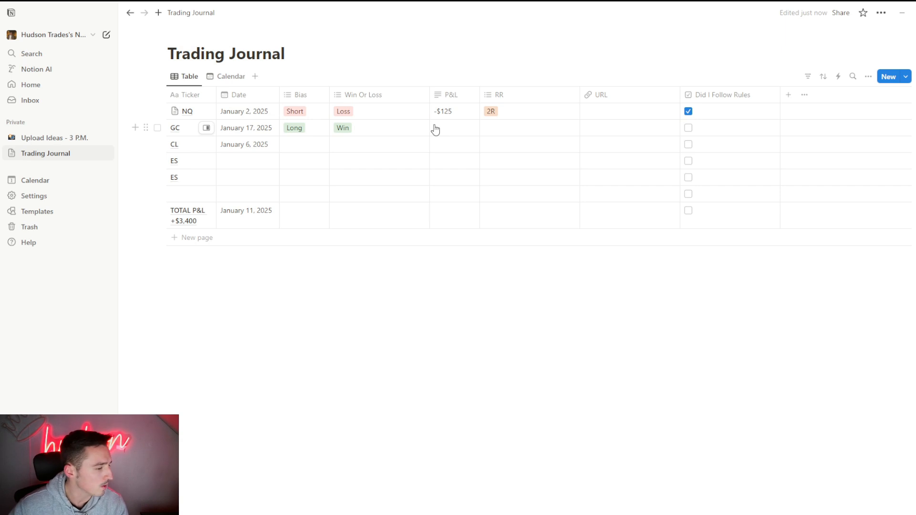